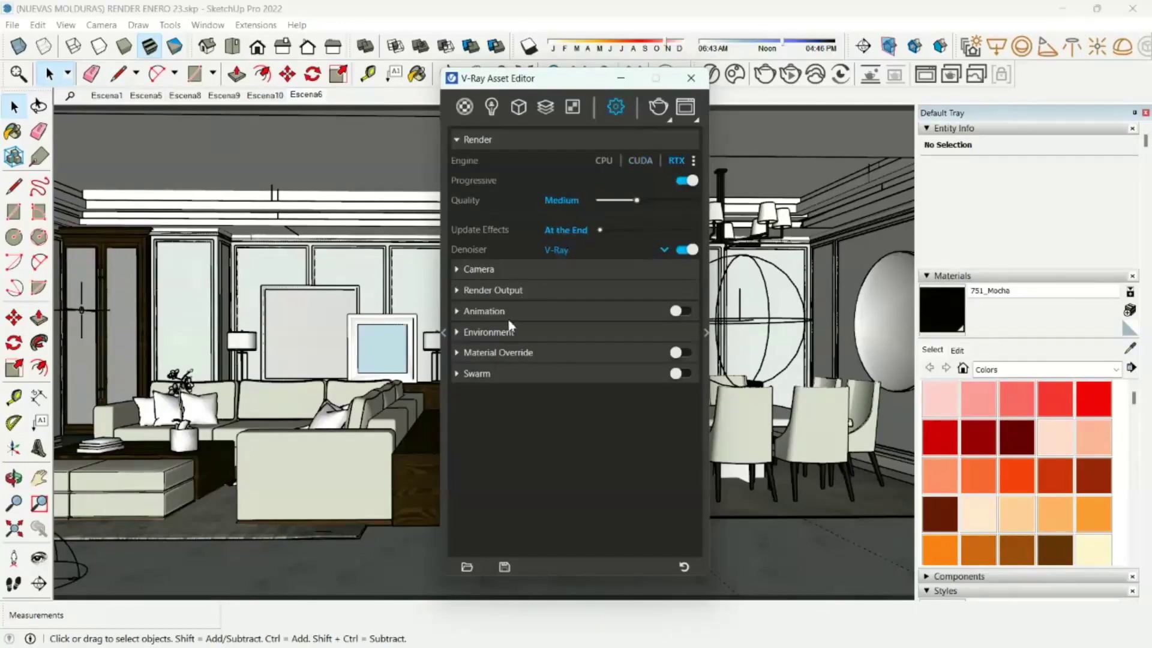
# Step: Set the V-Ray render output width to 800 pixels and lower the render quality to Low+
pyautogui.click(456, 290)
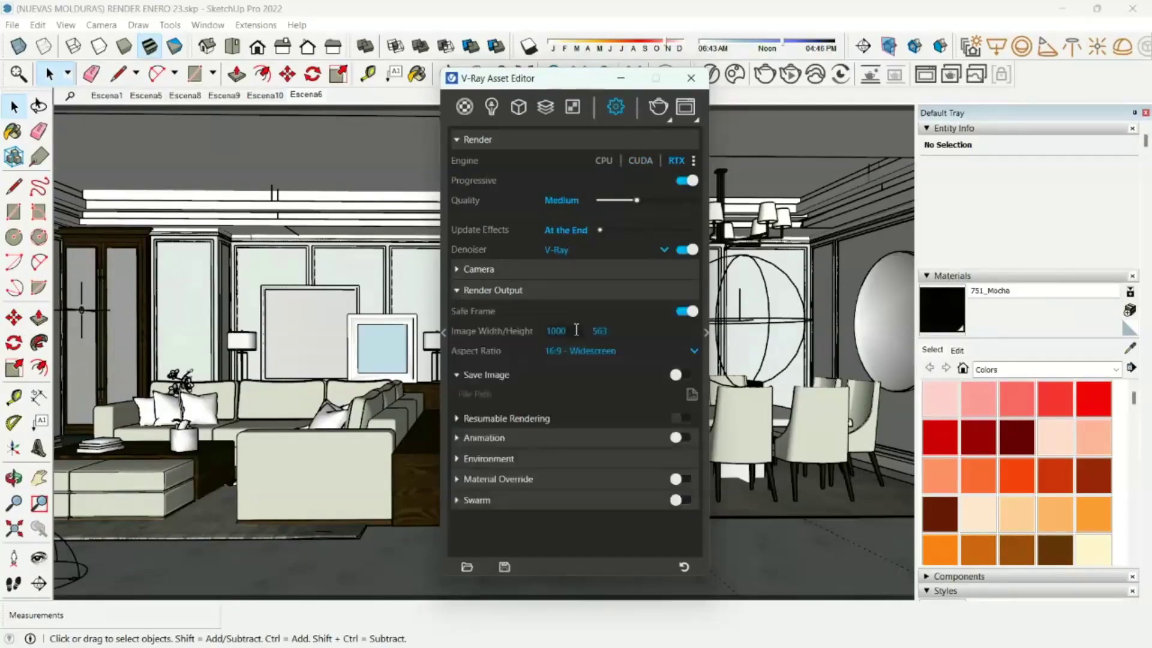
pyautogui.doubleClick(564, 331)
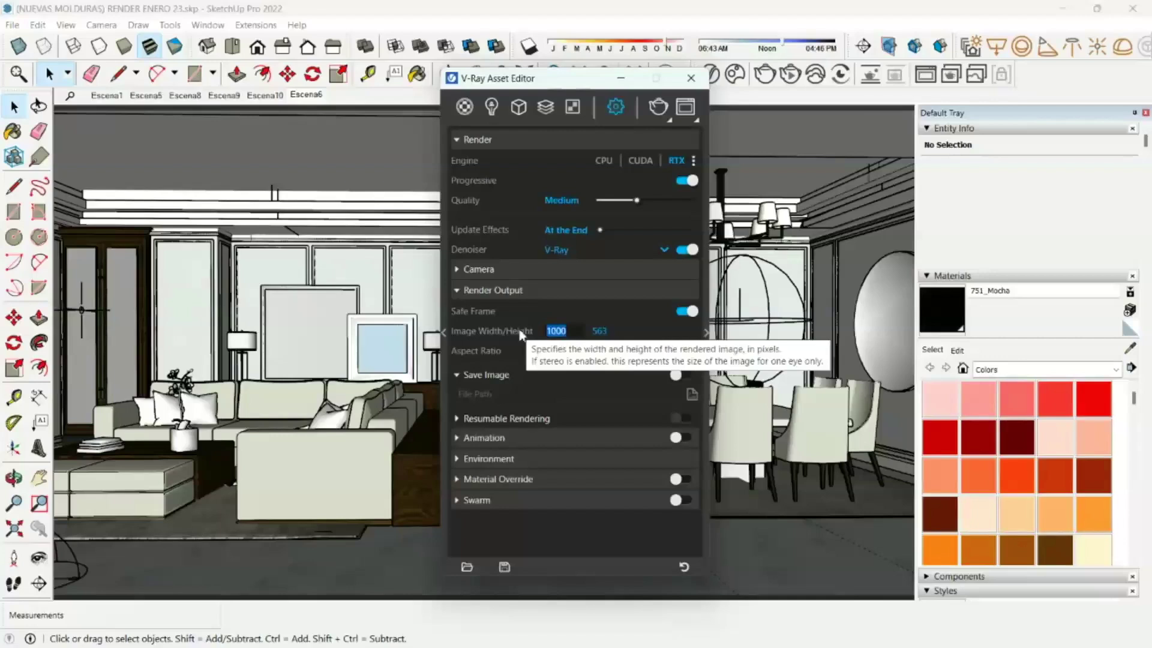
pyautogui.write('80')
pyautogui.press('Tab')
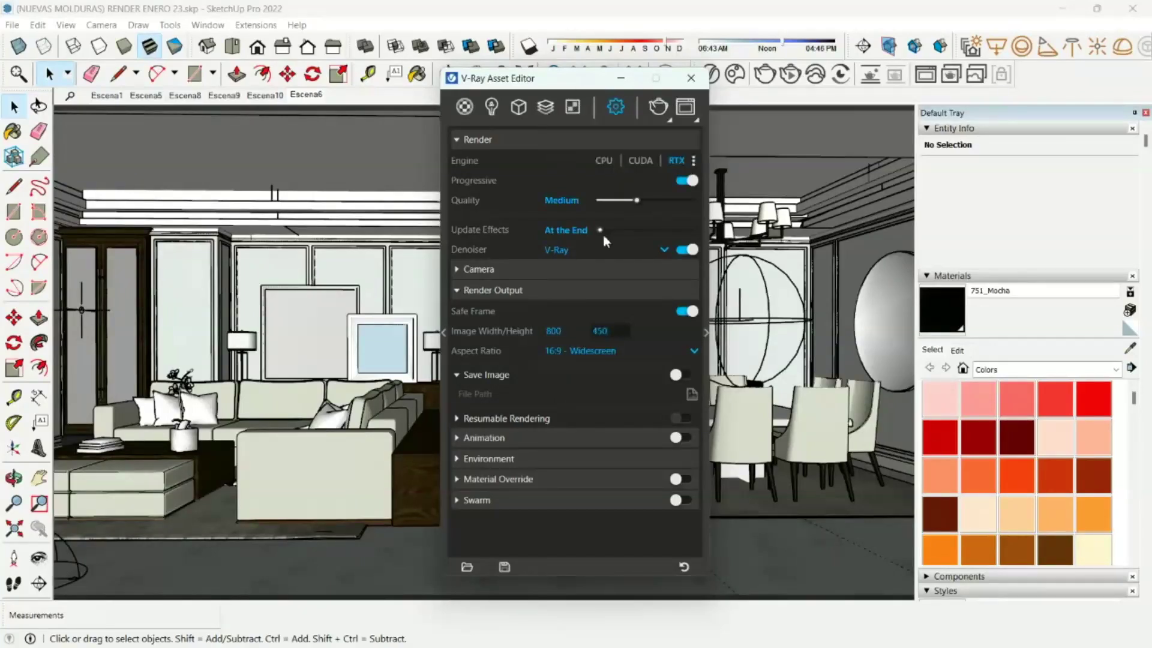
pyautogui.click(618, 201)
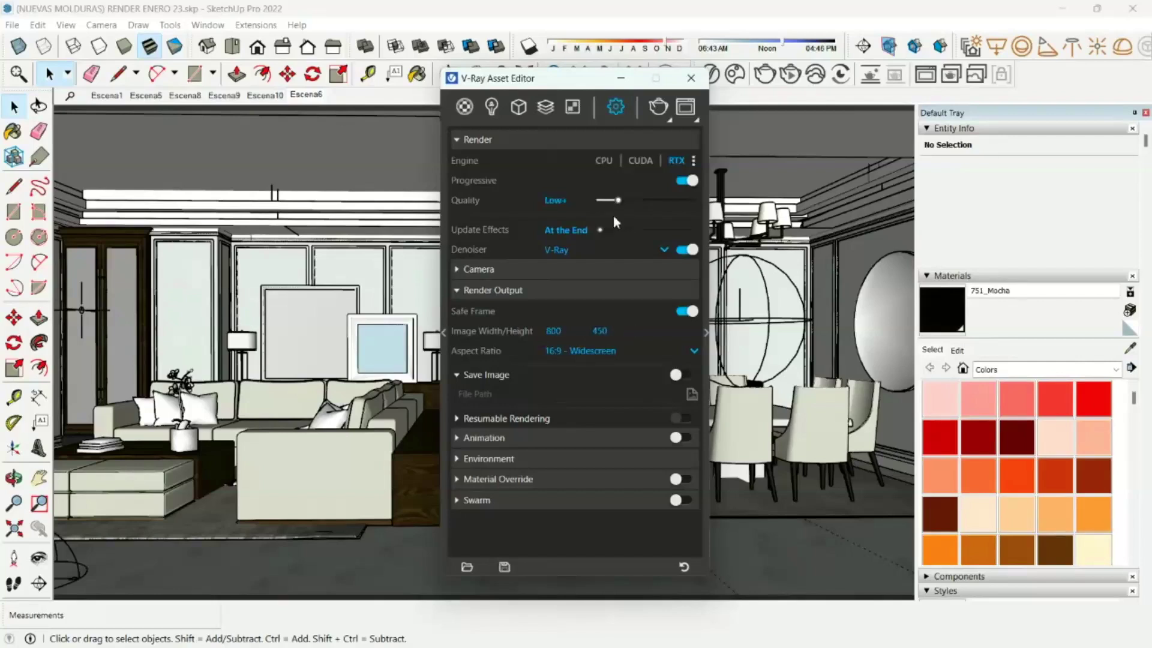
pyautogui.click(708, 351)
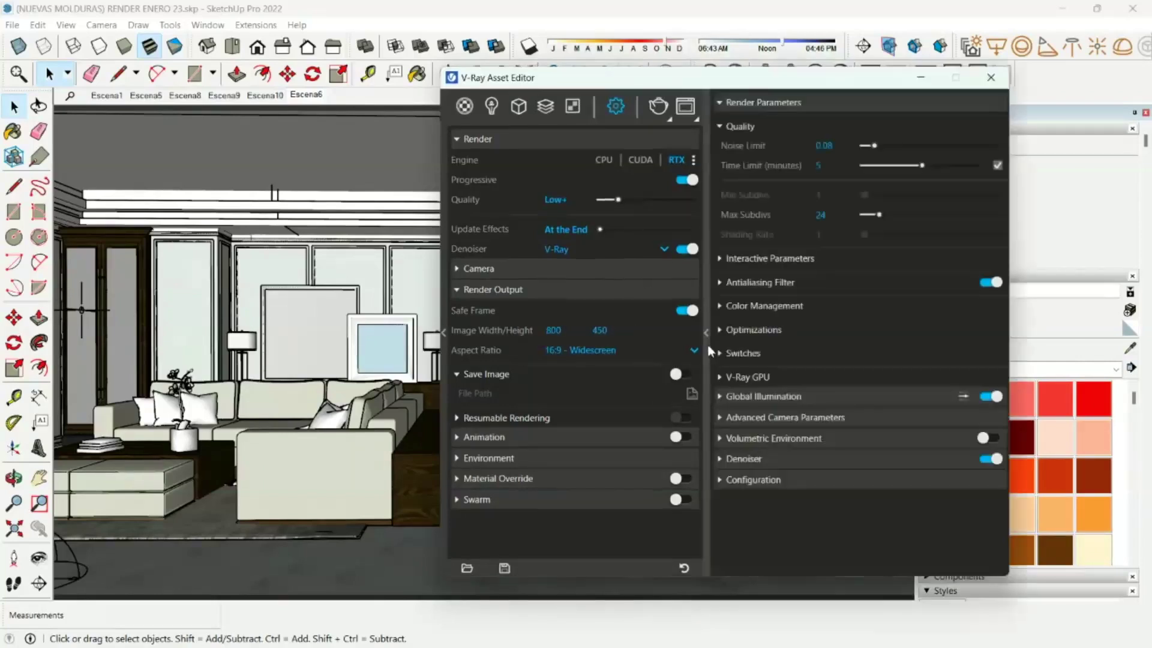
pyautogui.click(708, 332)
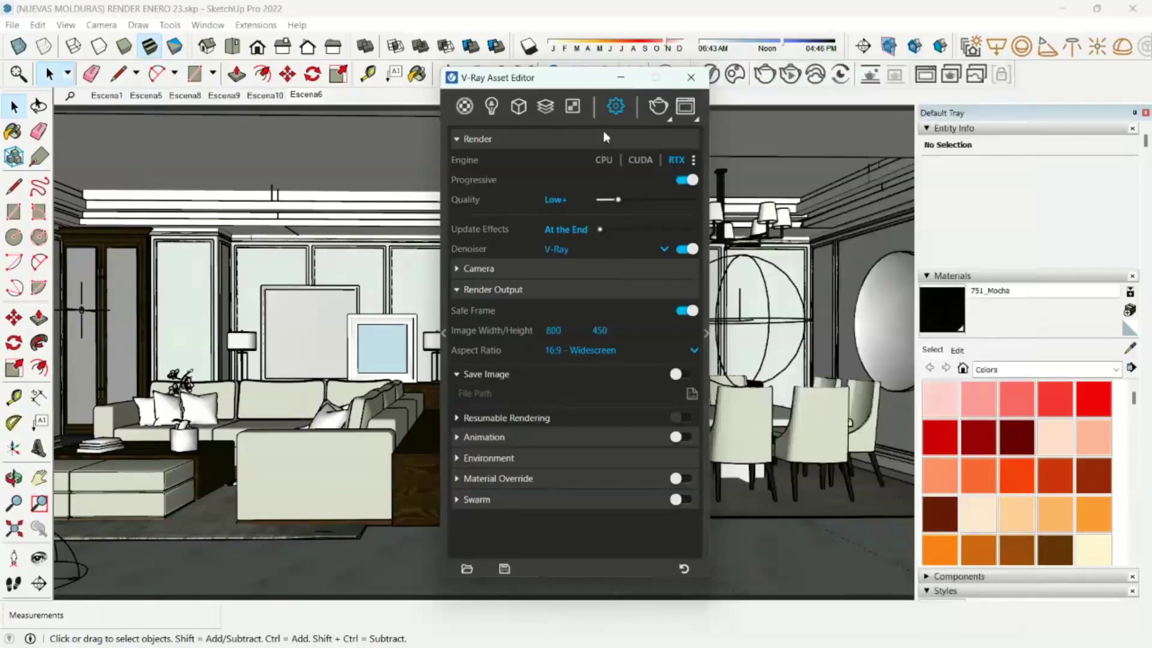
# Step: Permanently delete the Light Mix render element from the scene
pyautogui.click(553, 109)
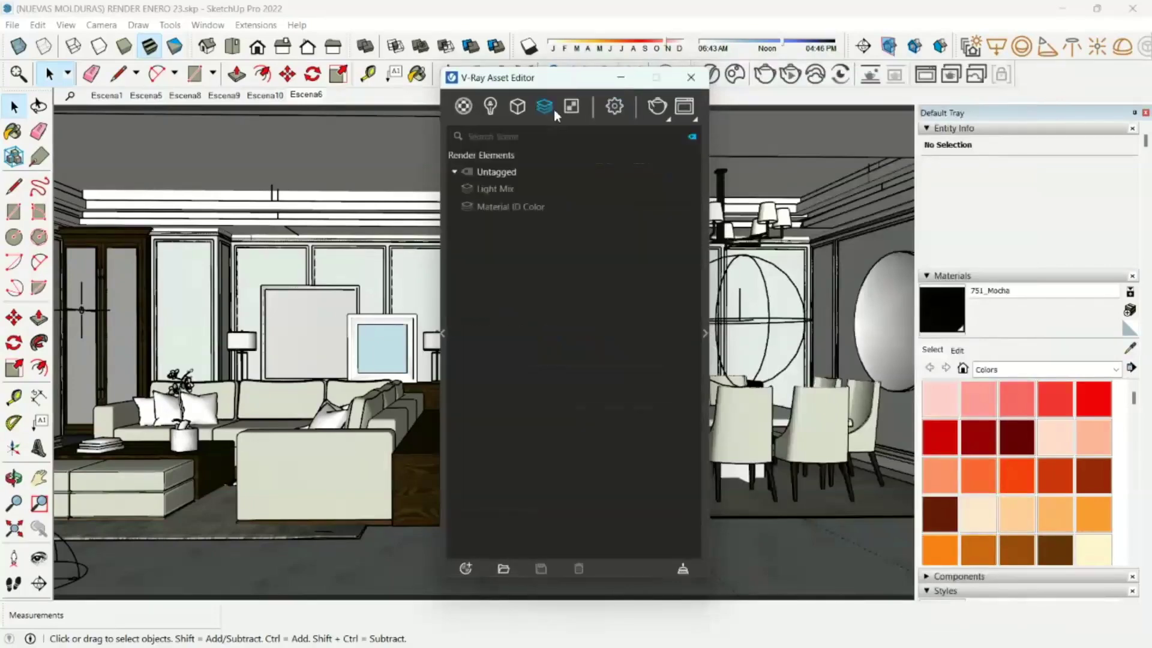
pyautogui.click(513, 191)
pyautogui.click(705, 333)
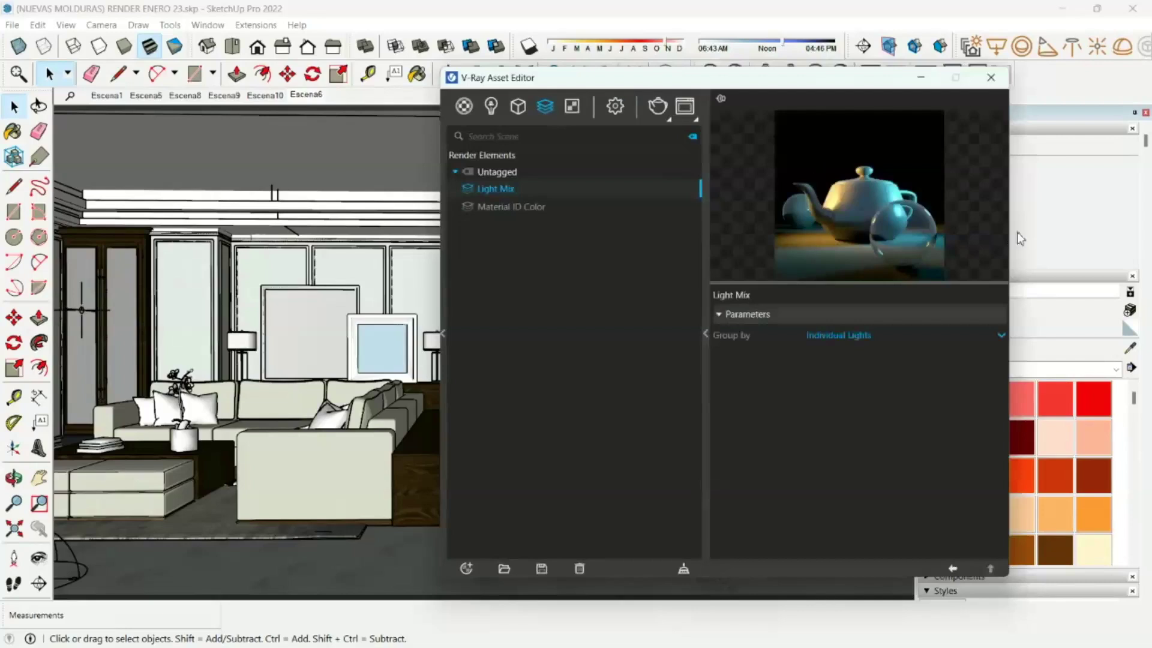
pyautogui.rightClick(501, 184)
pyautogui.click(514, 228)
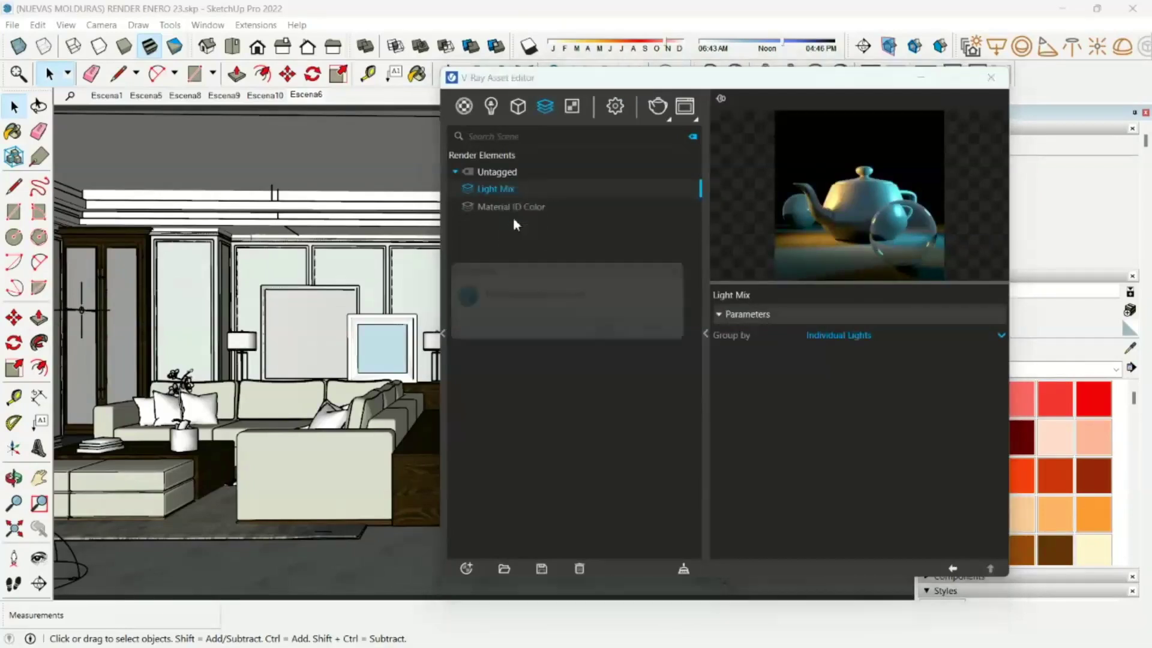
pyautogui.click(620, 327)
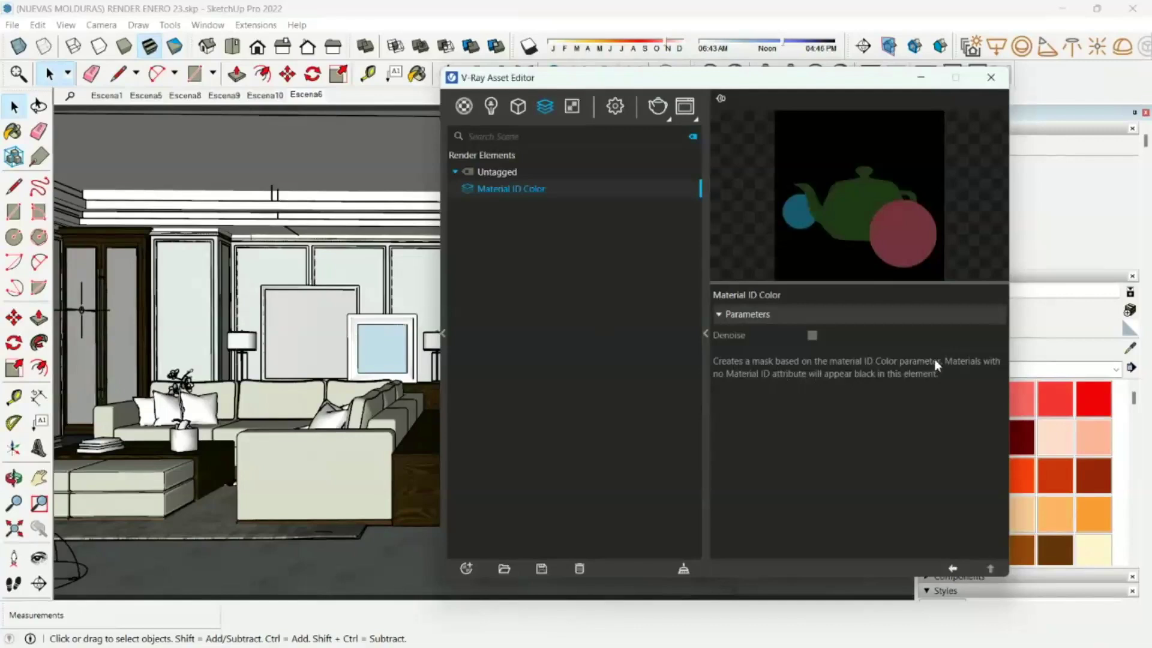
# Step: Add a Material Random Color render element to the scene
pyautogui.click(467, 569)
pyautogui.moveTo(519, 485)
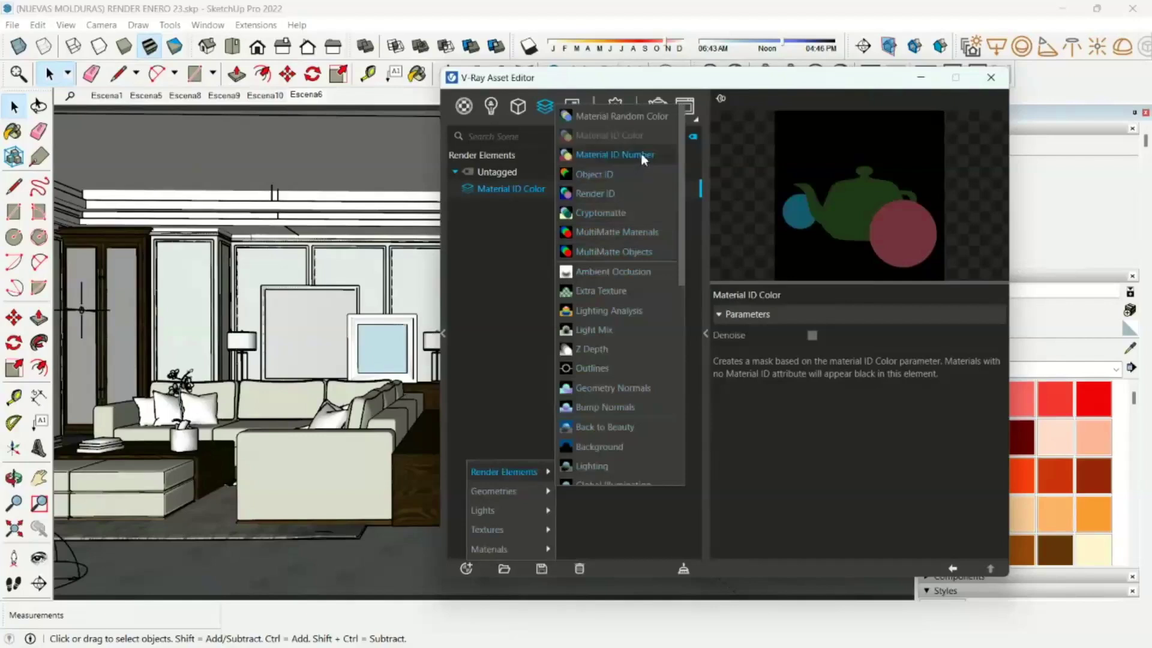
pyautogui.click(647, 118)
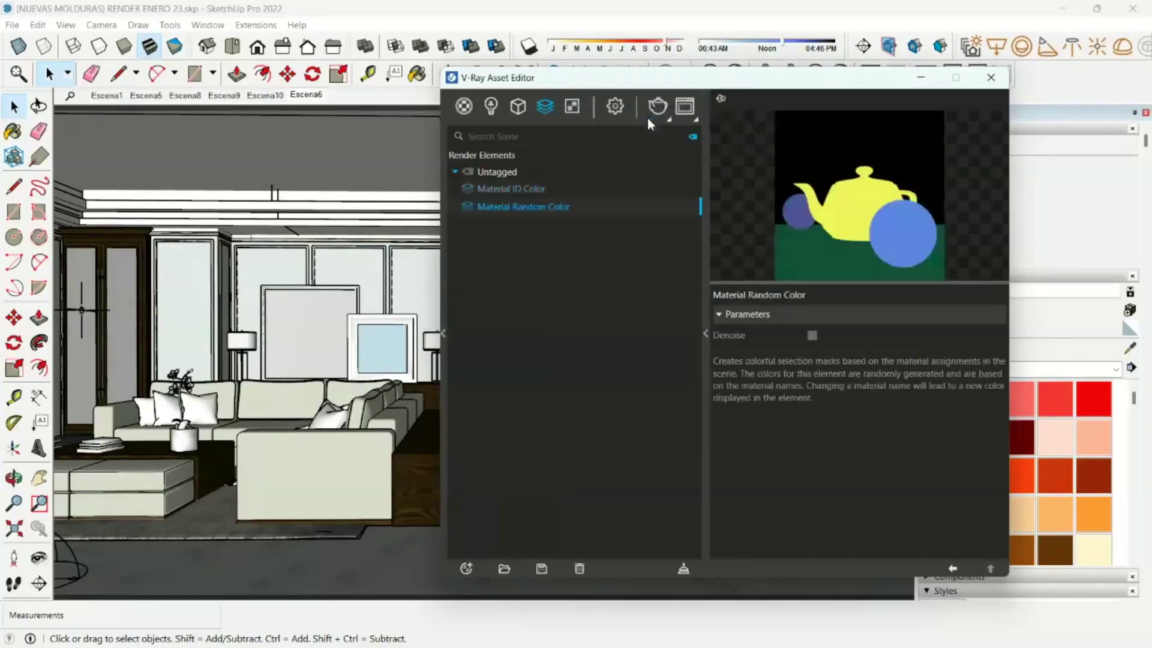
# Step: Permanently delete the Material ID Color render element
pyautogui.click(520, 188)
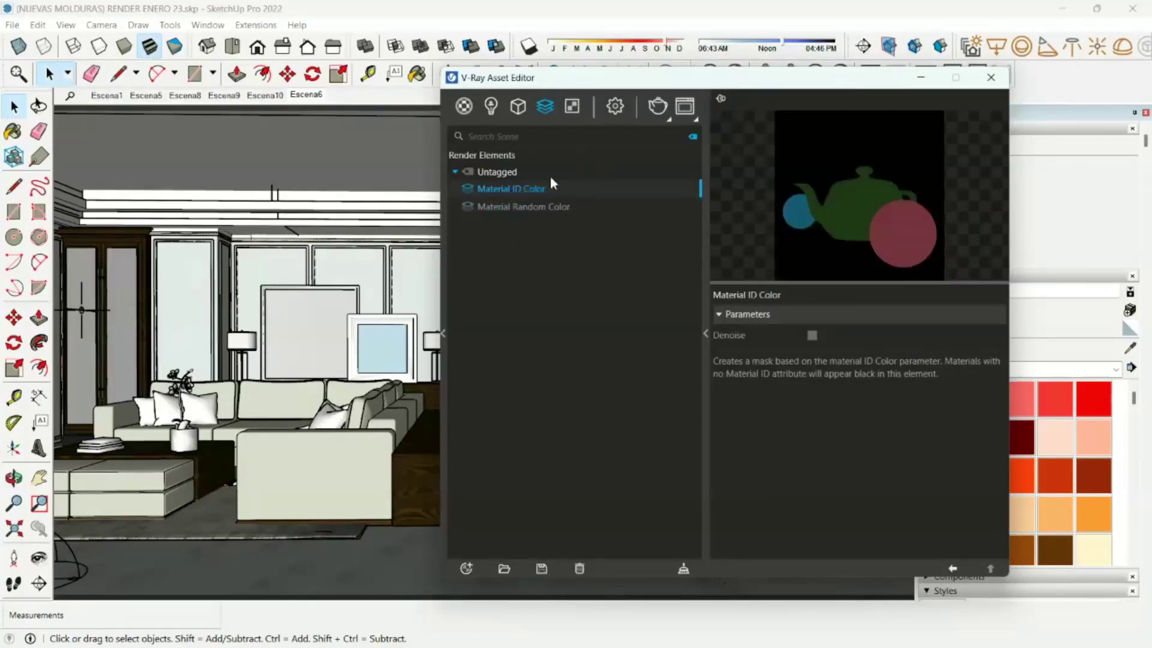
pyautogui.rightClick(524, 188)
pyautogui.click(548, 227)
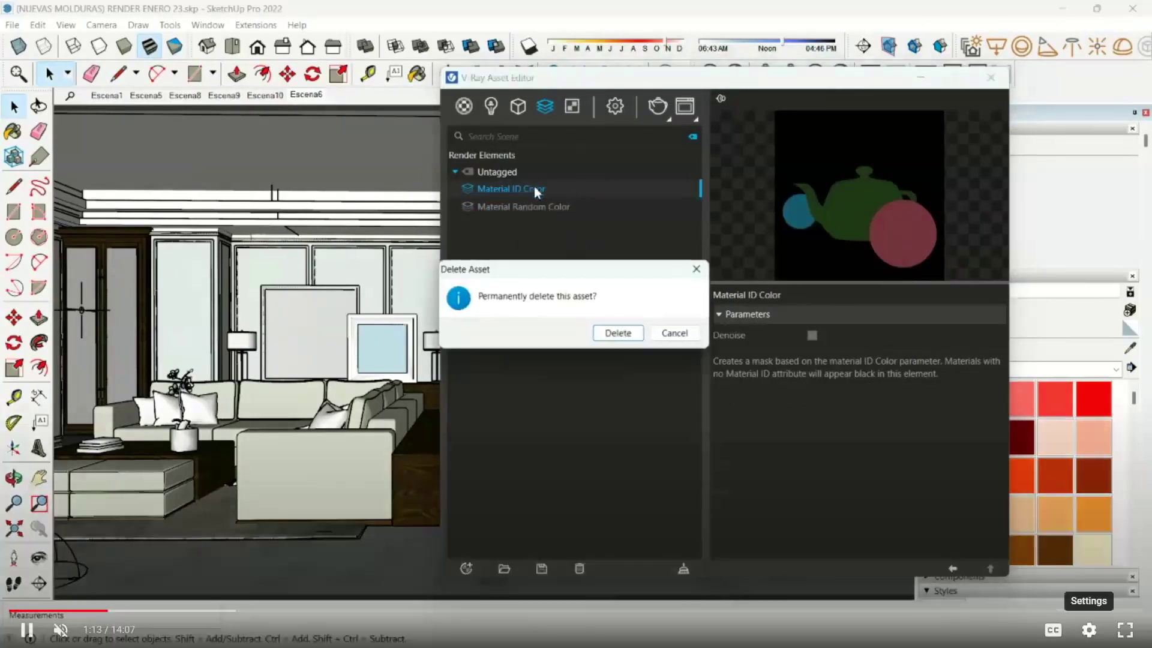
pyautogui.click(618, 333)
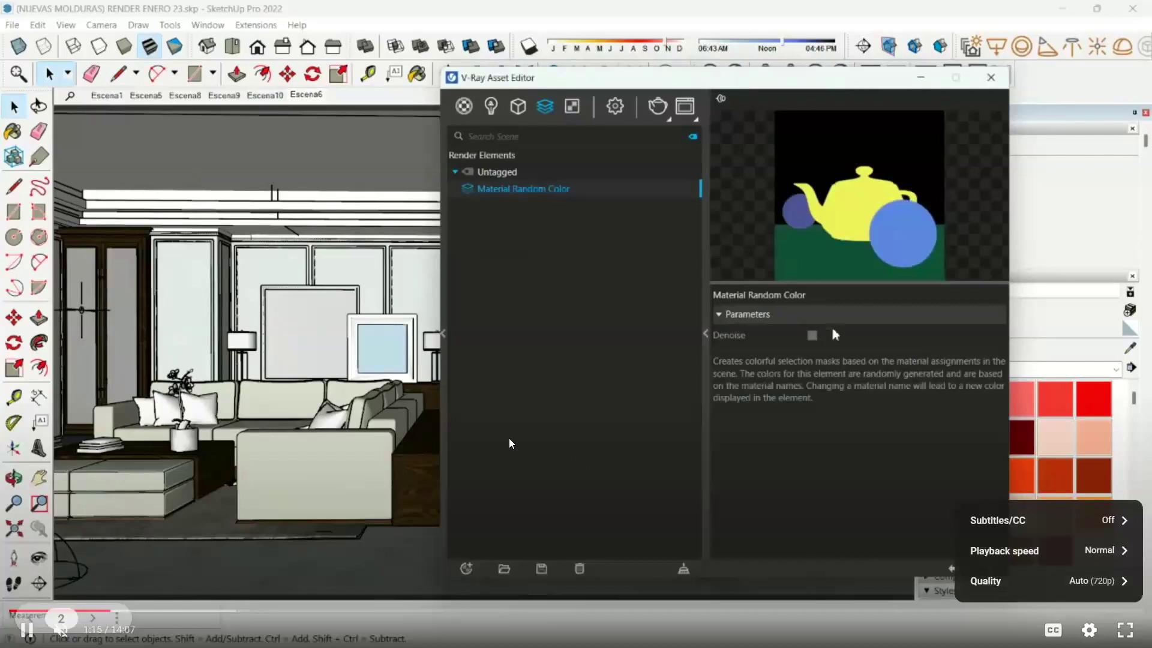
pyautogui.click(467, 569)
pyautogui.moveTo(540, 474)
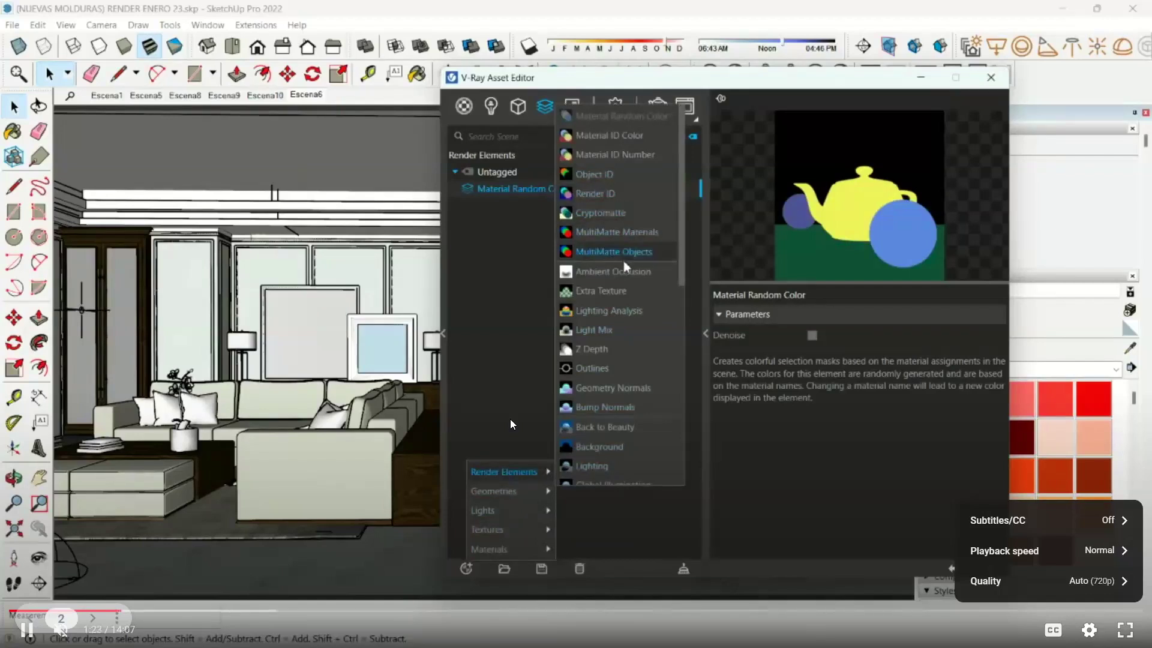
pyautogui.click(499, 291)
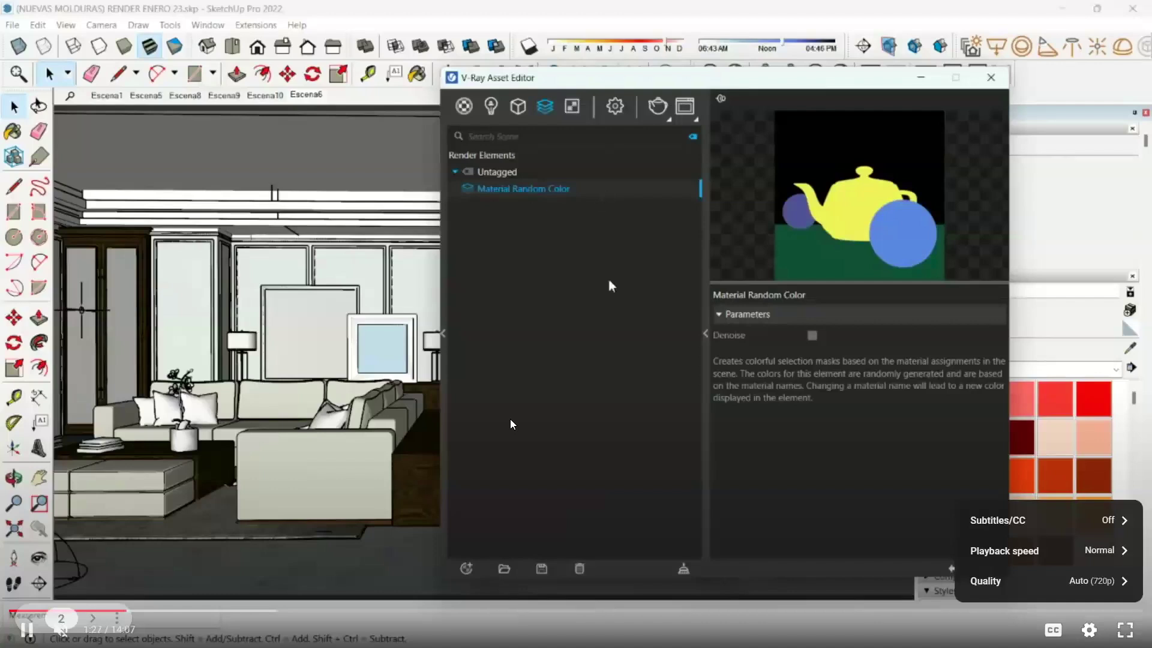
# Step: Start rendering the current scene with V-Ray
pyautogui.click(660, 112)
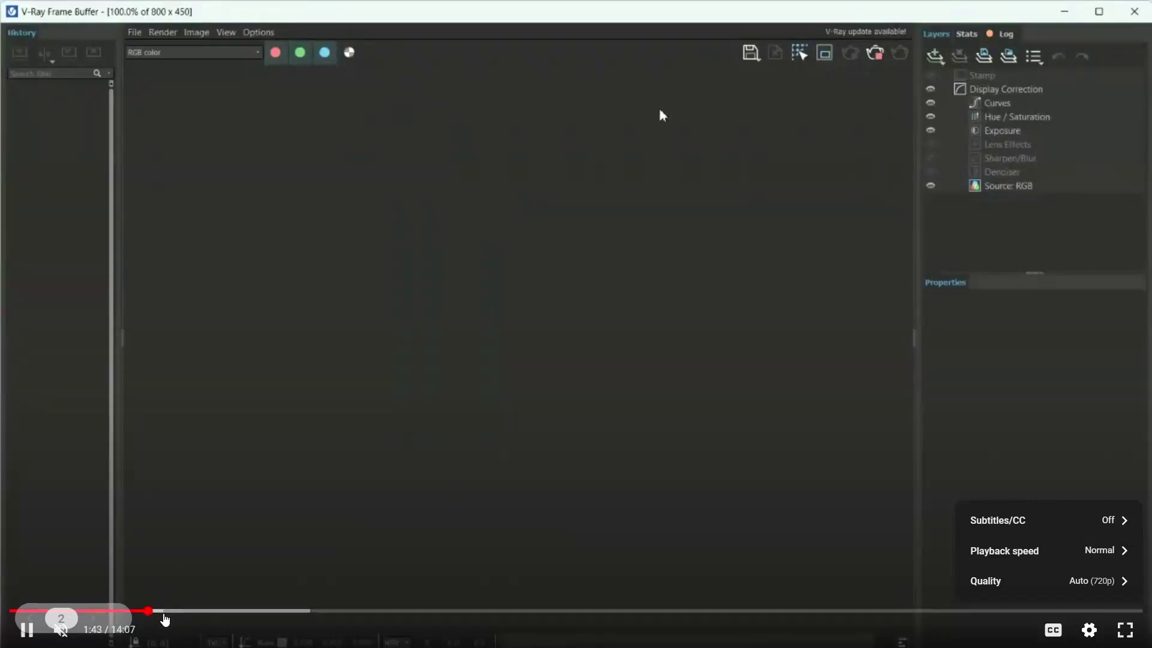
# Step: Skip the tutorial video ahead to about 13:54, where all image channels are saved to separate files, and pause it there
pyautogui.moveTo(158, 613); pyautogui.dragTo(216, 611)
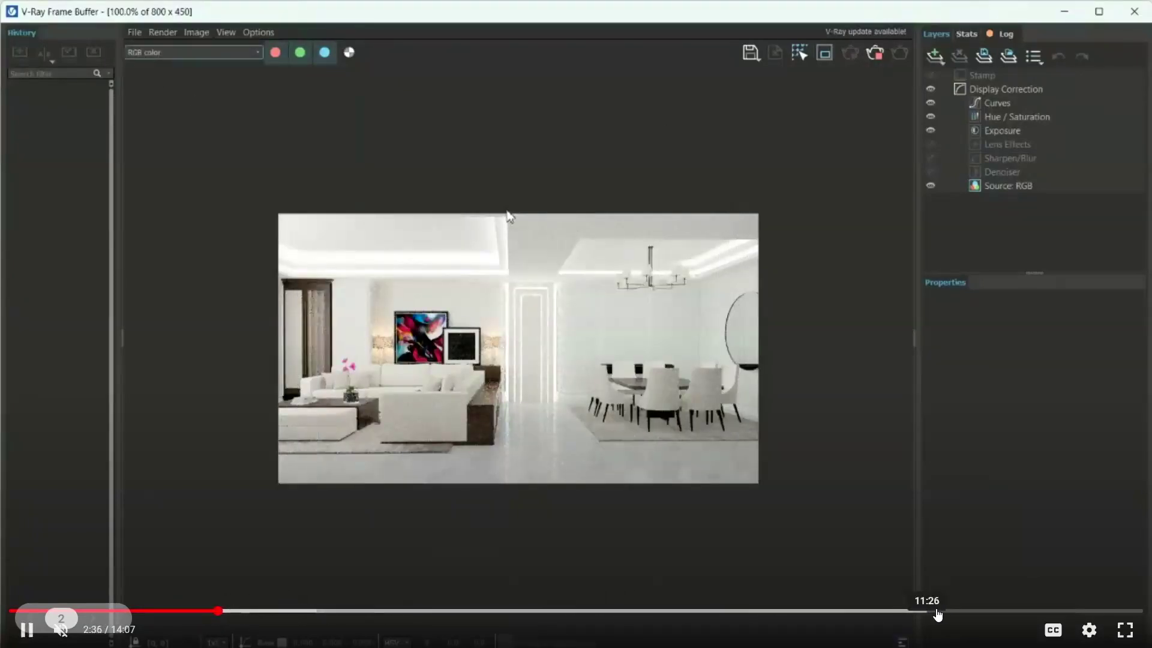
pyautogui.click(984, 615)
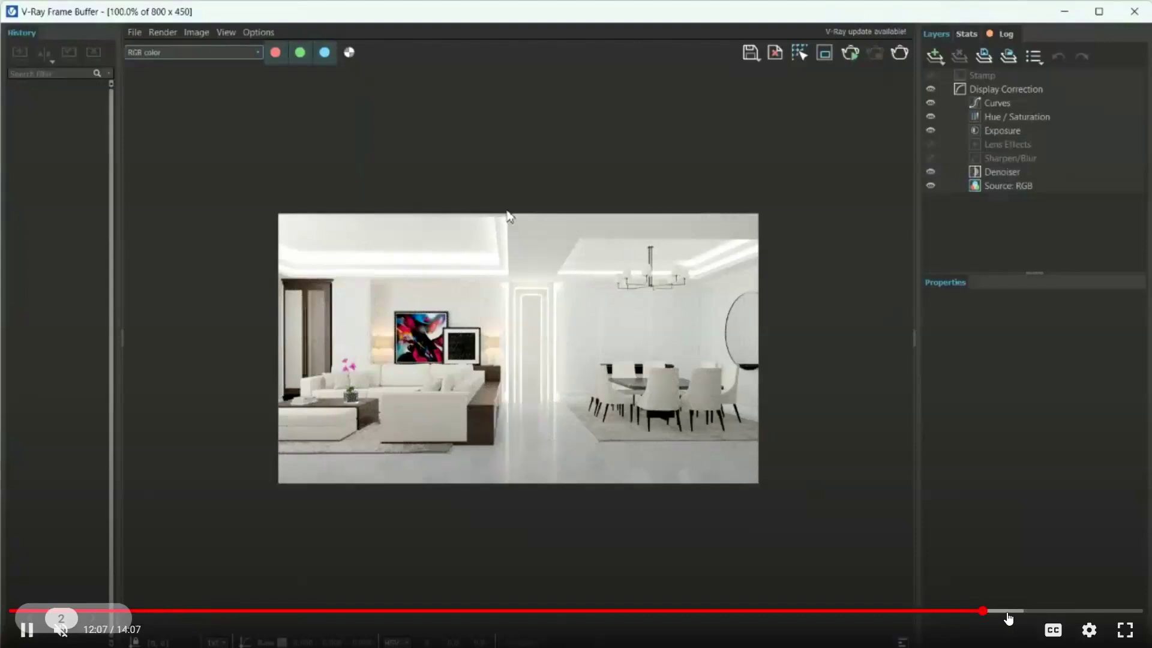
pyautogui.click(1026, 612)
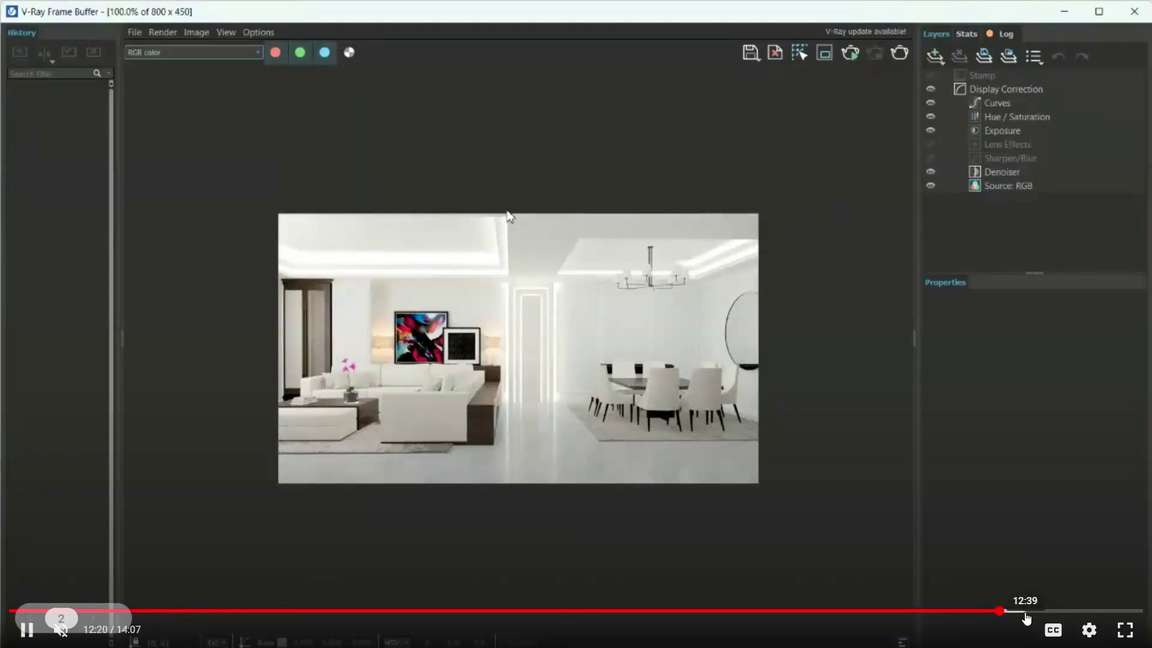
pyautogui.click(1089, 613)
pyautogui.click(1120, 611)
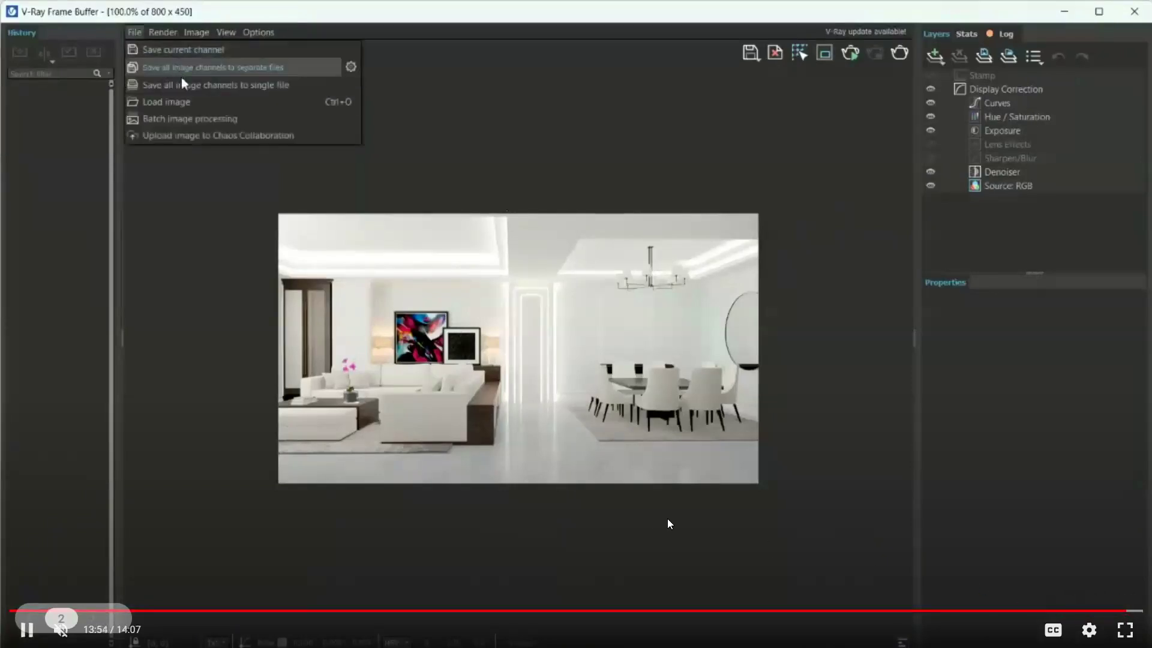
pyautogui.click(703, 365)
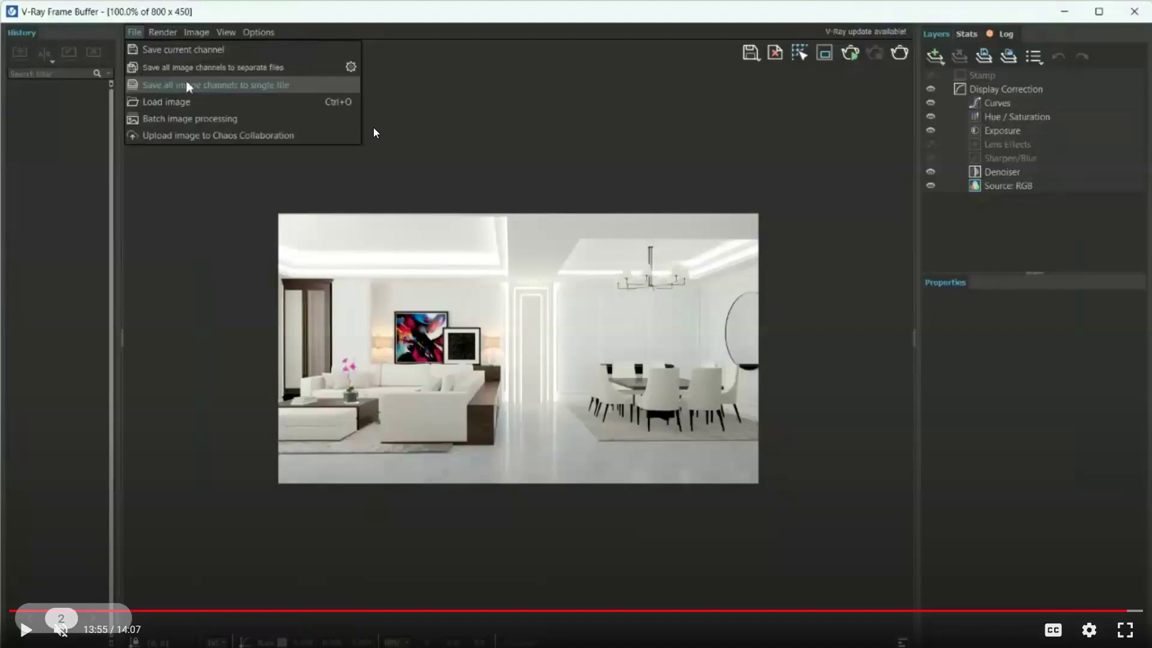
pyautogui.click(380, 162)
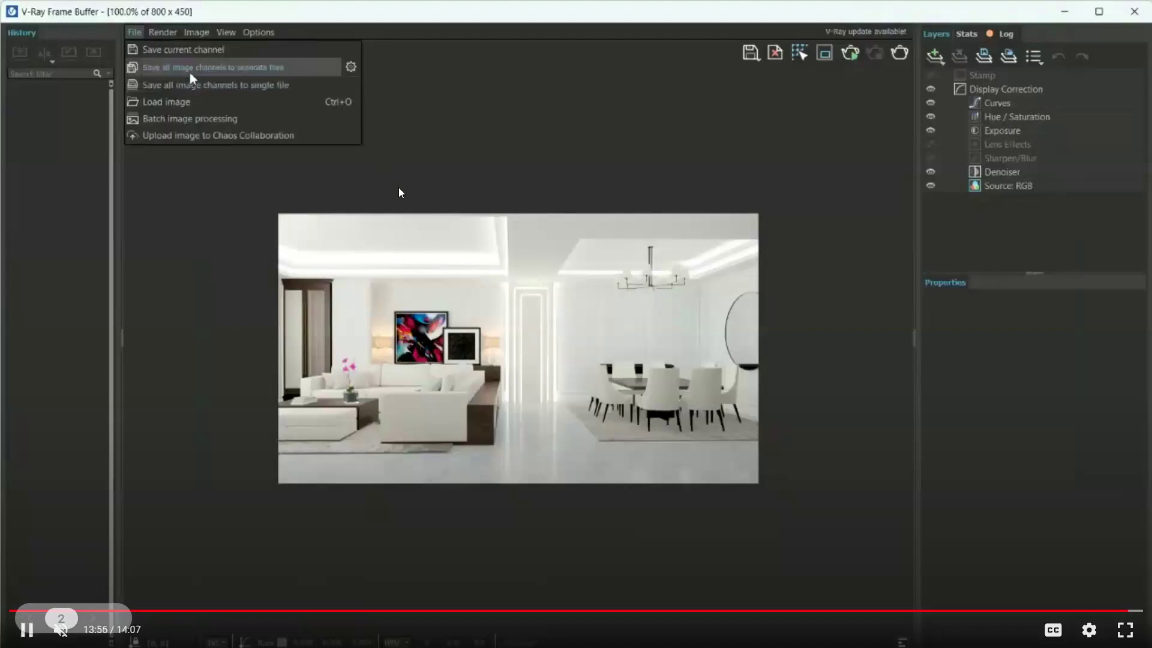
pyautogui.click(623, 315)
# Step: Switch to Photoshop and repeatedly toggle the visibility of Capa 2 to compare the render with the colour mask beneath it
pyautogui.hotkey('alt', 'Tab')
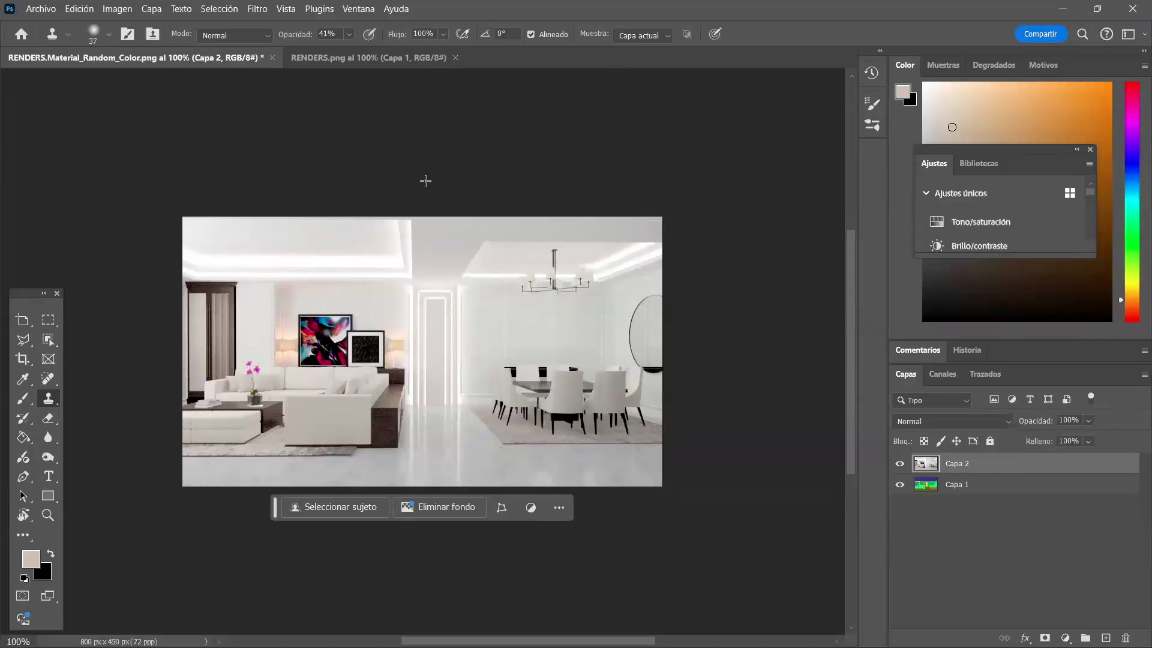
pyautogui.click(900, 467)
pyautogui.click(900, 467)
pyautogui.click(898, 467)
pyautogui.click(899, 467)
pyautogui.click(898, 467)
pyautogui.click(899, 467)
pyautogui.click(899, 468)
pyautogui.click(898, 468)
pyautogui.click(899, 469)
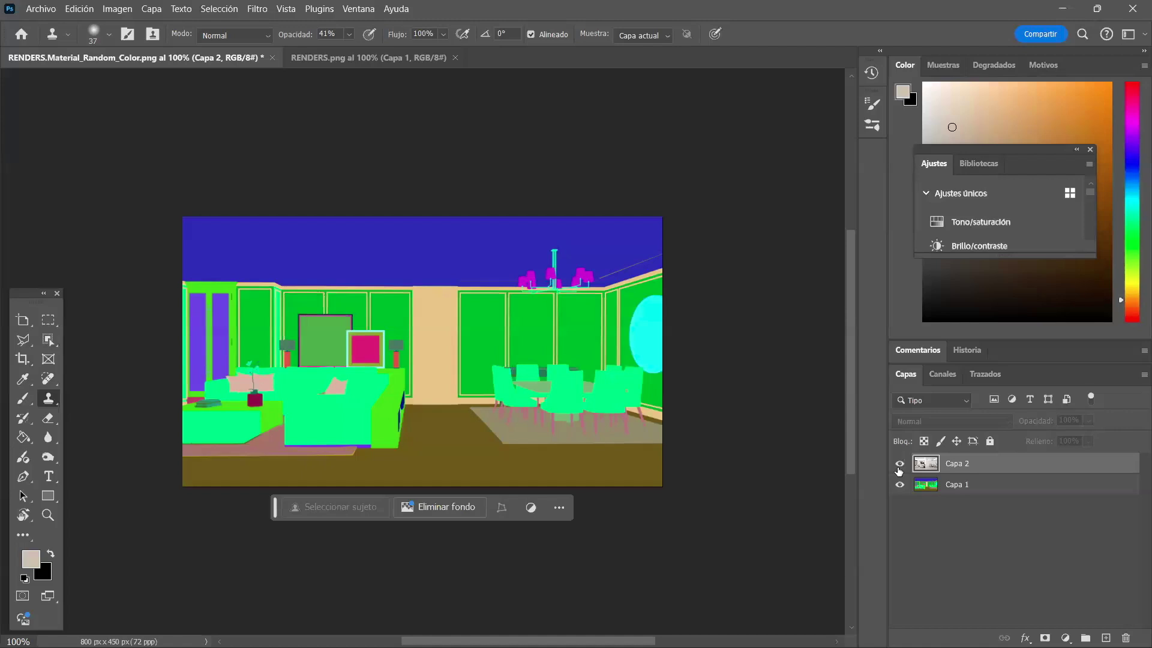
pyautogui.click(898, 469)
pyautogui.click(899, 469)
pyautogui.click(899, 469)
pyautogui.click(898, 469)
pyautogui.click(899, 470)
pyautogui.click(898, 469)
pyautogui.click(898, 469)
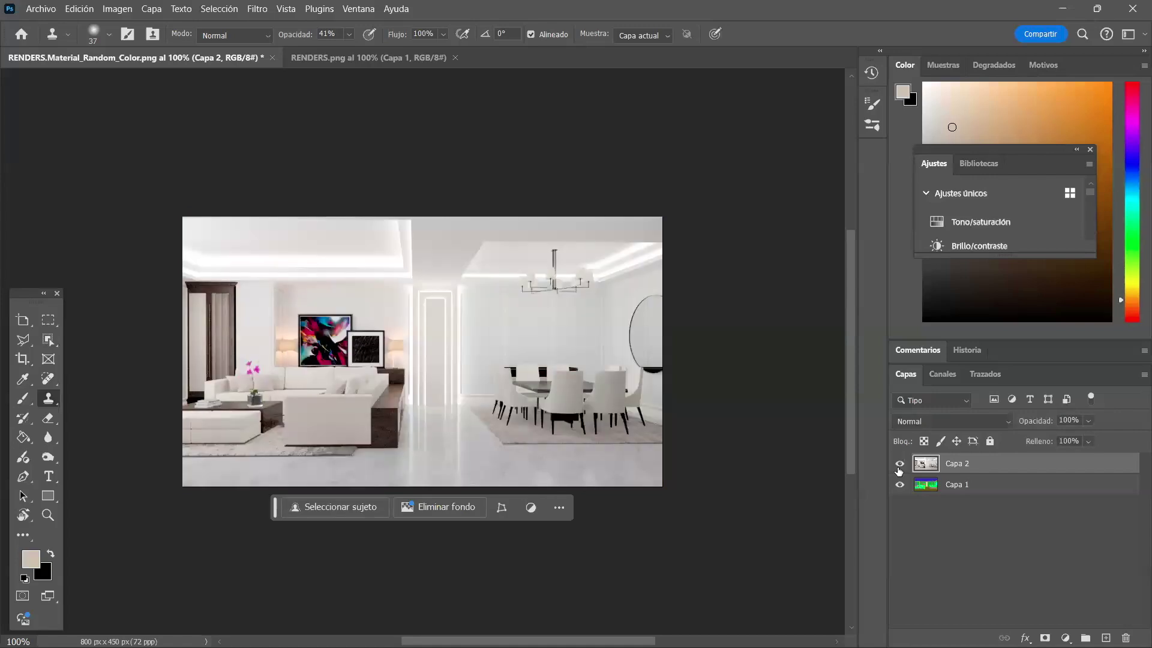
pyautogui.click(898, 470)
pyautogui.click(899, 469)
# Step: Move the colour mask layer Capa 1 above Capa 2 and toggle its visibility to compare it with the render
pyautogui.moveTo(954, 498); pyautogui.dragTo(963, 463)
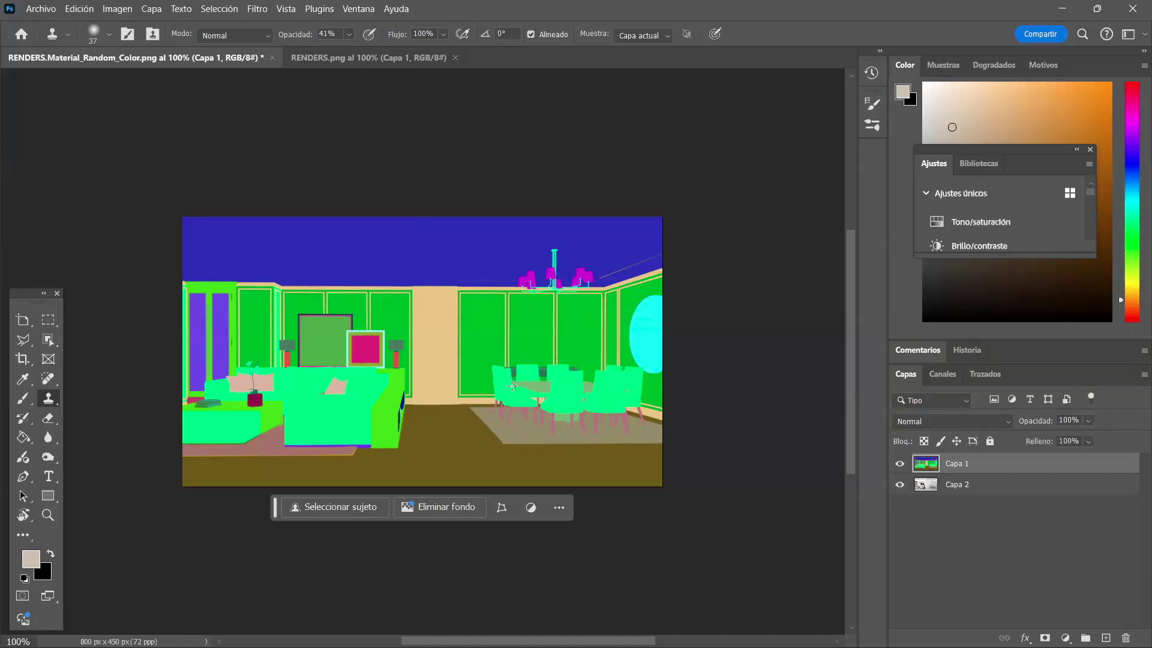
pyautogui.click(900, 465)
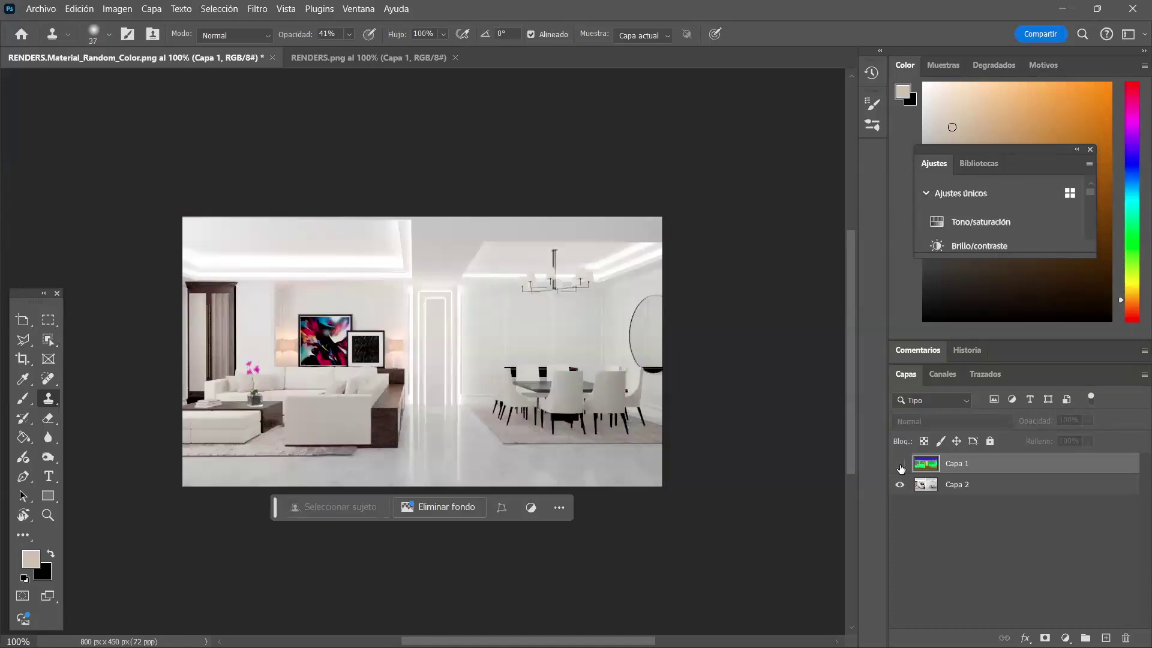
pyautogui.click(900, 465)
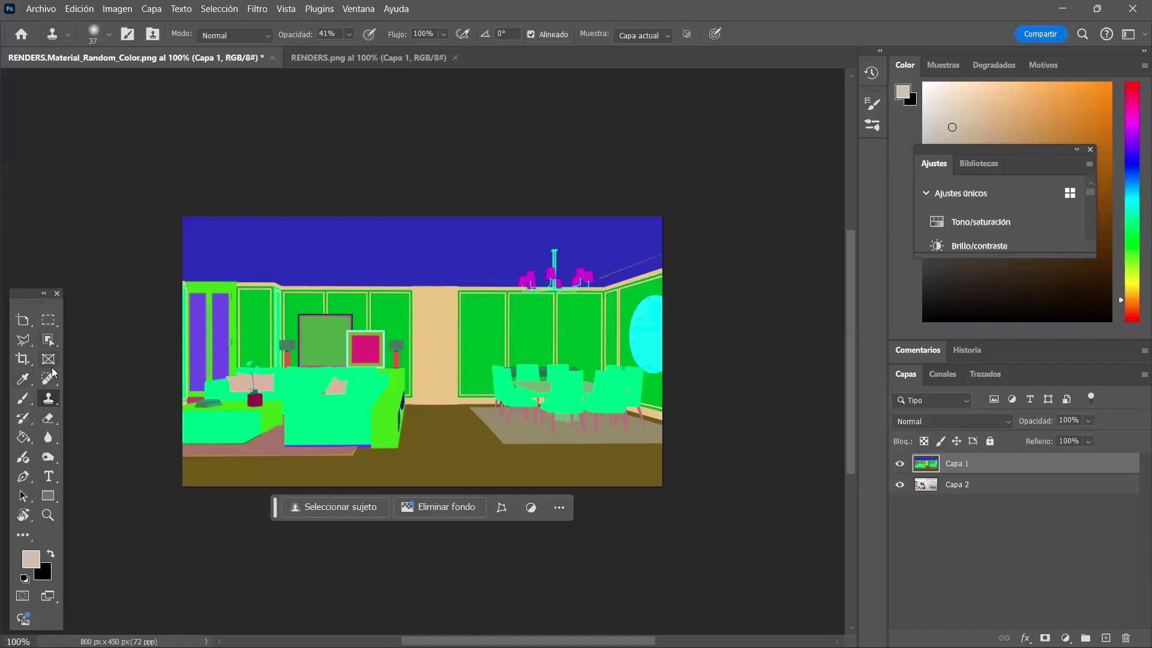
# Step: Select the connected green area of the dining chairs on Capa 1 with the Magic Wand at tolerance 10
pyautogui.click(48, 341)
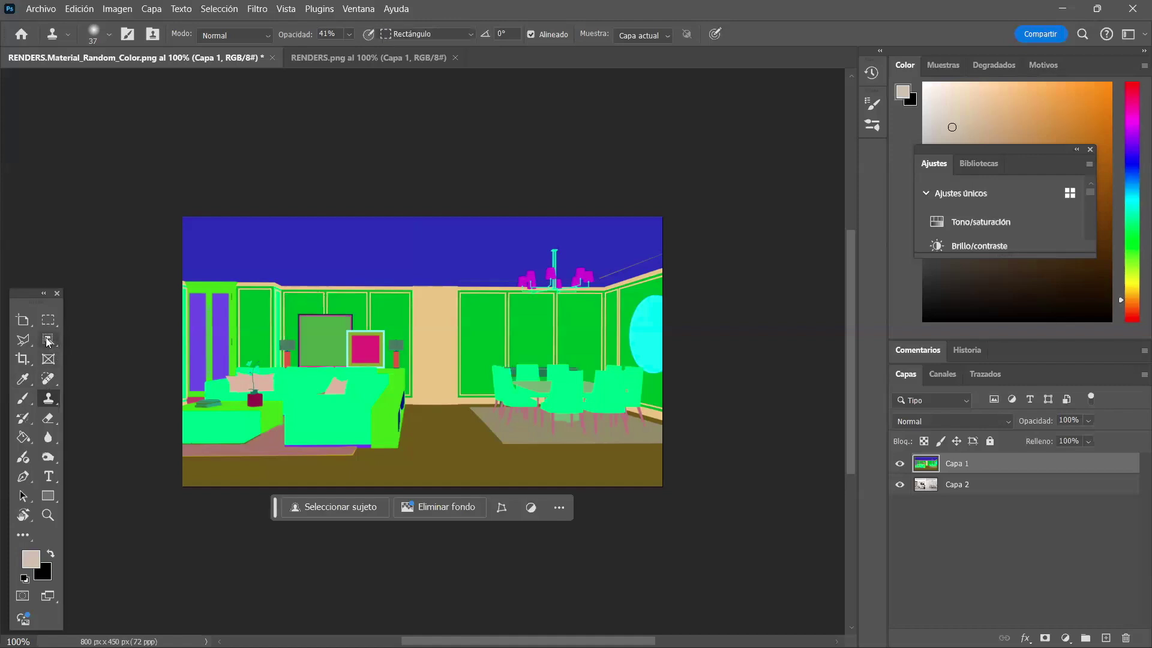
pyautogui.hotkey('shift', 'w')
pyautogui.hotkey('shift', 'w')
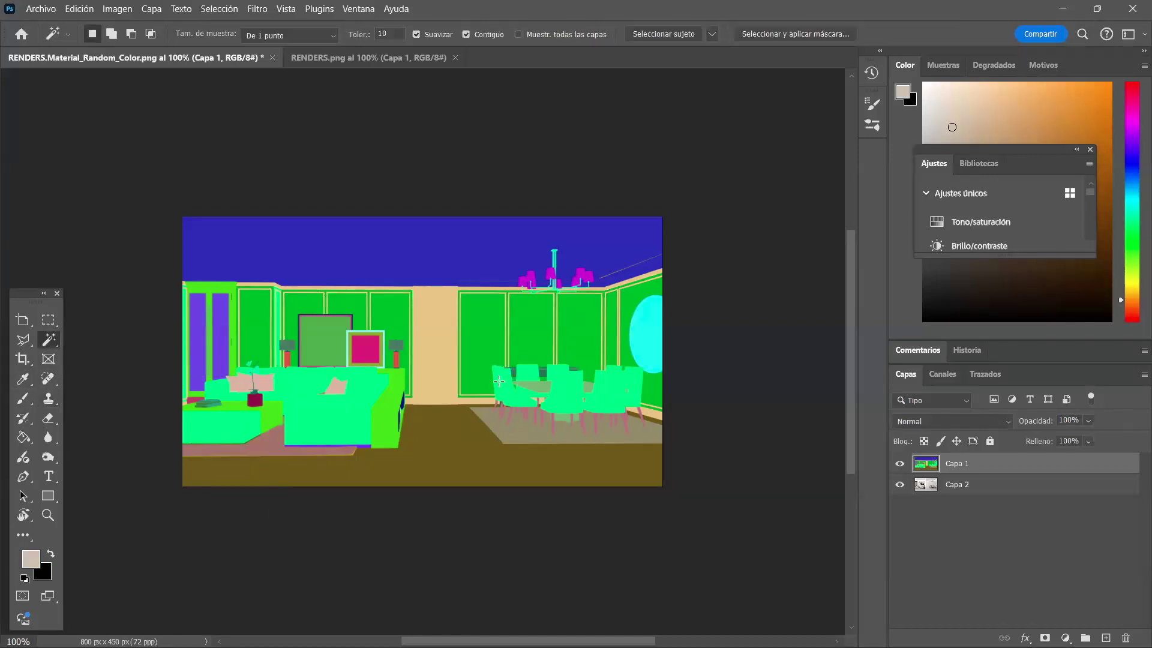
pyautogui.click(526, 380)
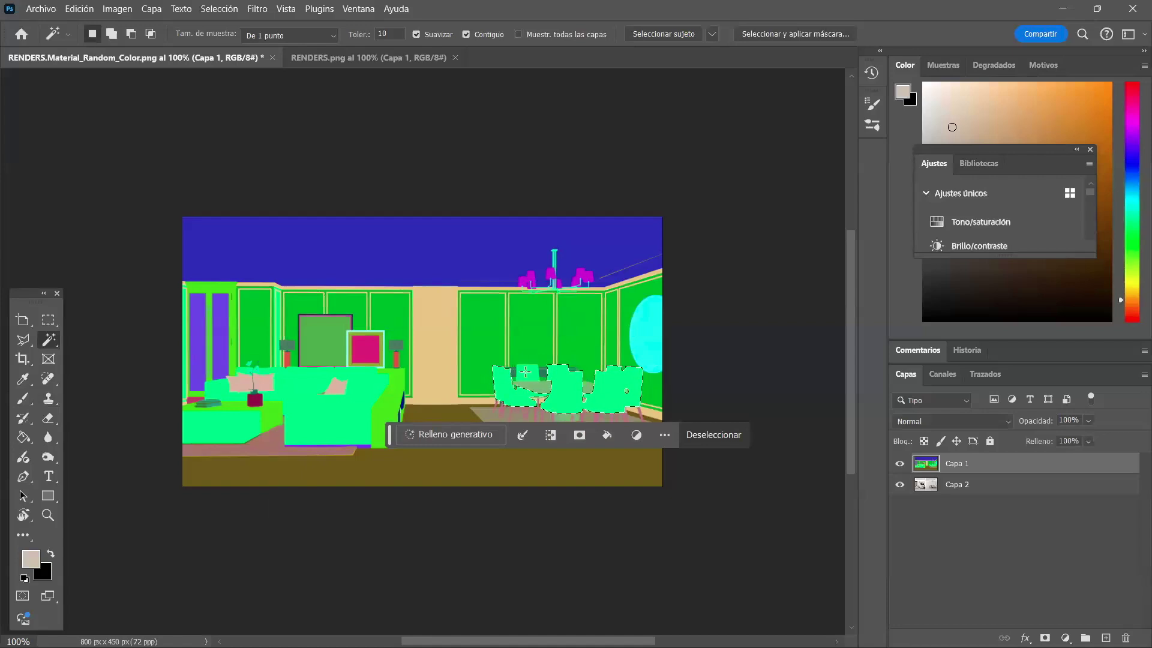
# Step: Hide the colour mask layer Capa 1 and copy the selected dining chairs from Capa 2 to a new layer
pyautogui.click(899, 464)
pyautogui.click(991, 484)
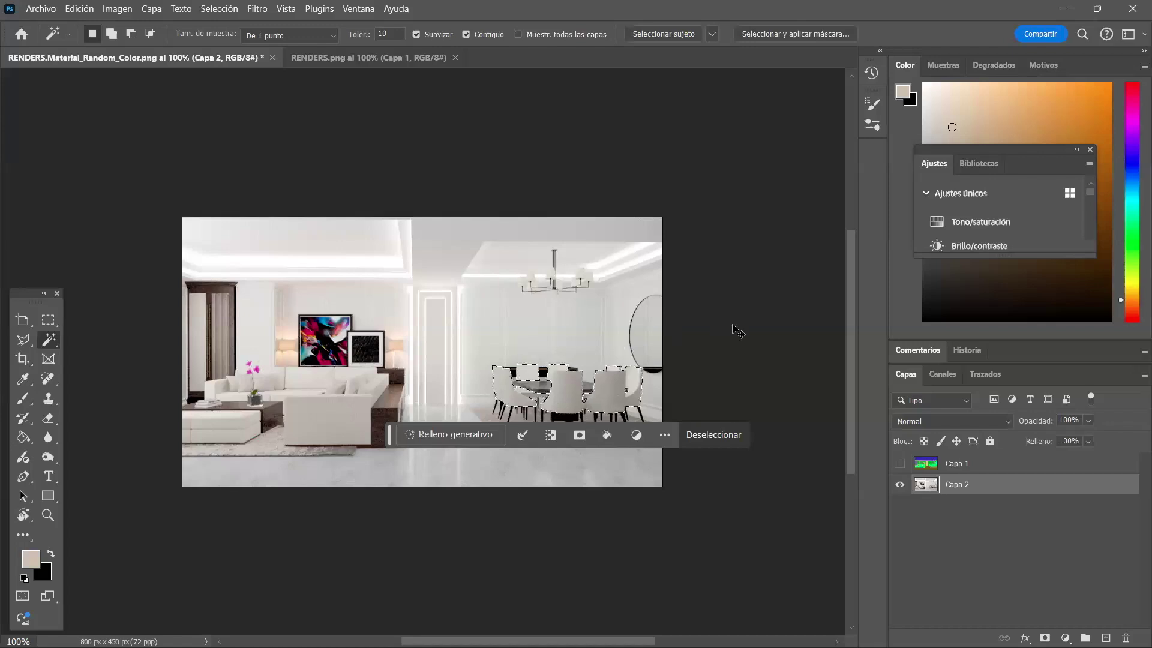
pyautogui.hotkey('ctrl', 'j')
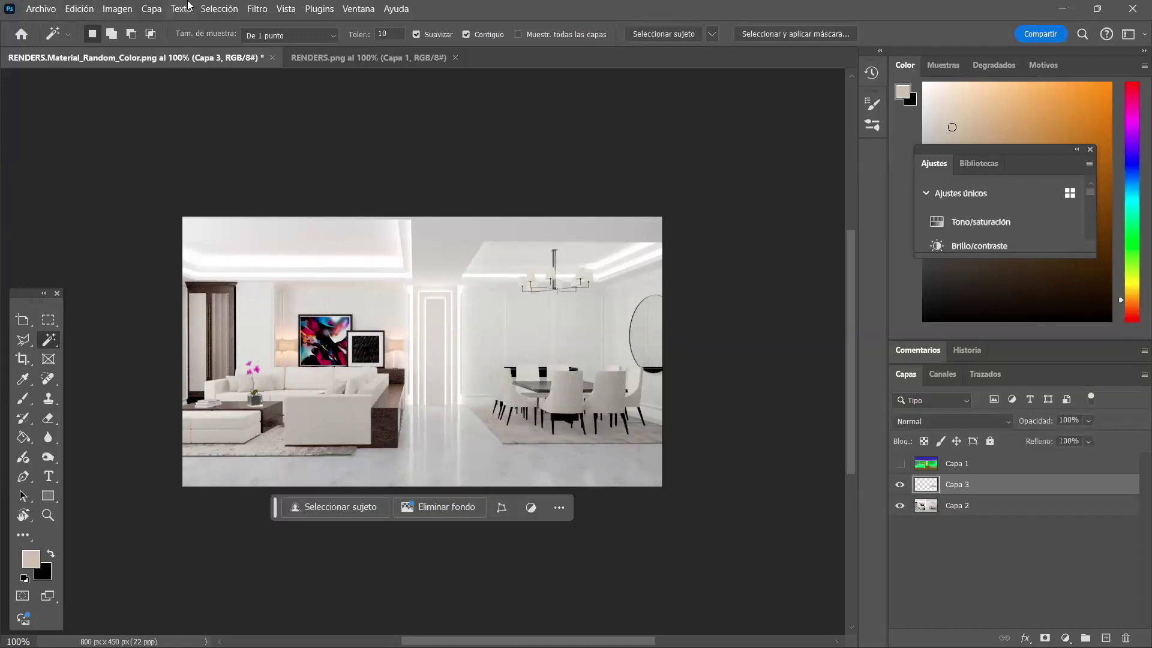
# Step: Convert the chairs layer Capa 3 for smart filters and open the Camera Raw filter on it
pyautogui.hotkey('alt', 't')
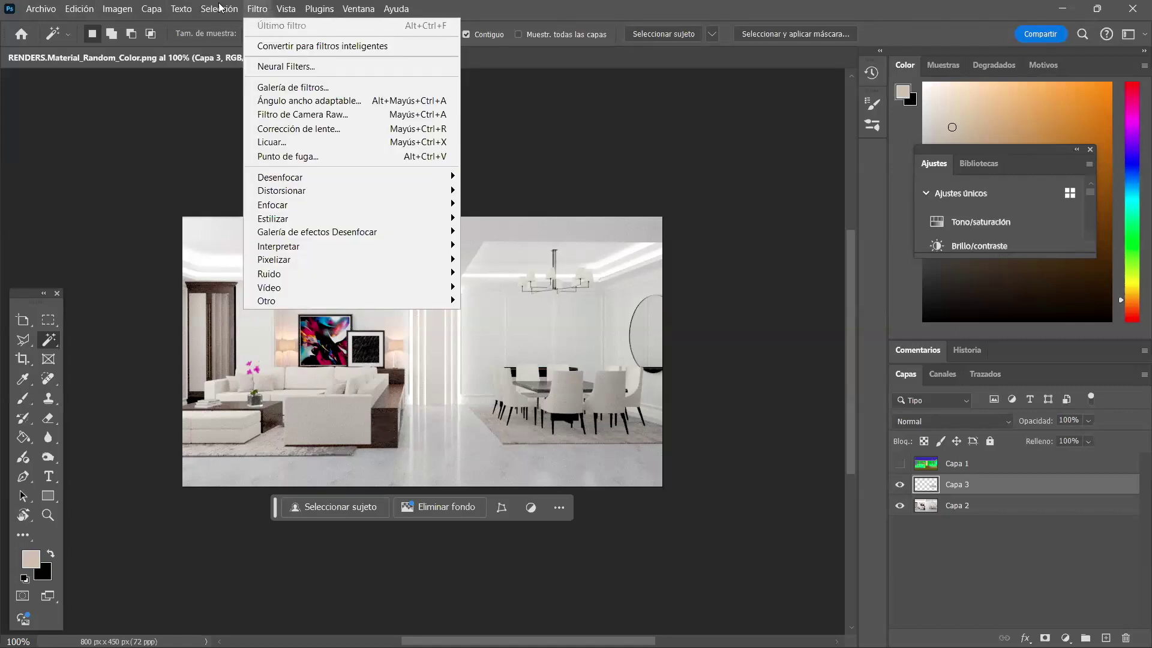
pyautogui.click(279, 48)
pyautogui.press('Return')
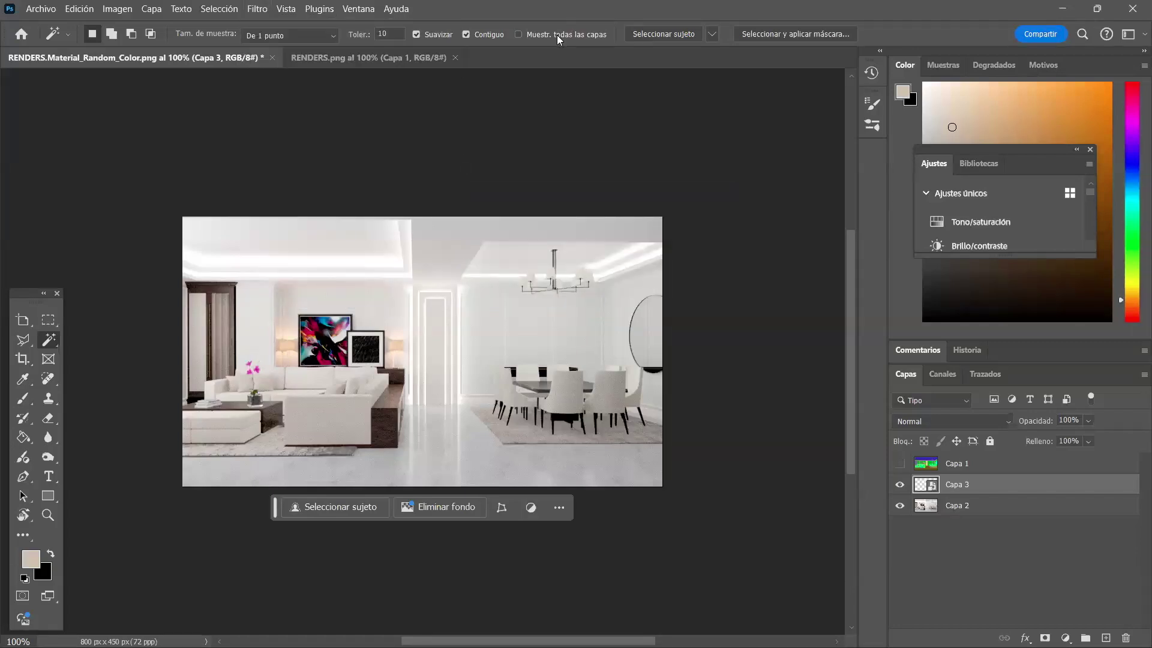
pyautogui.click(258, 8)
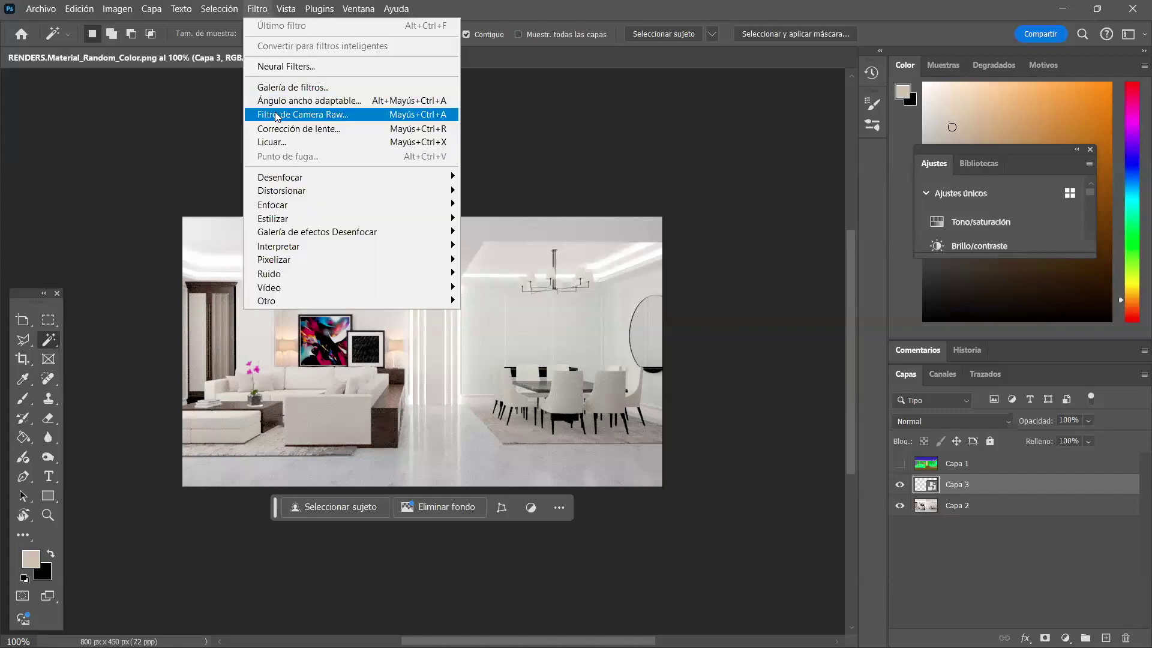
pyautogui.click(278, 116)
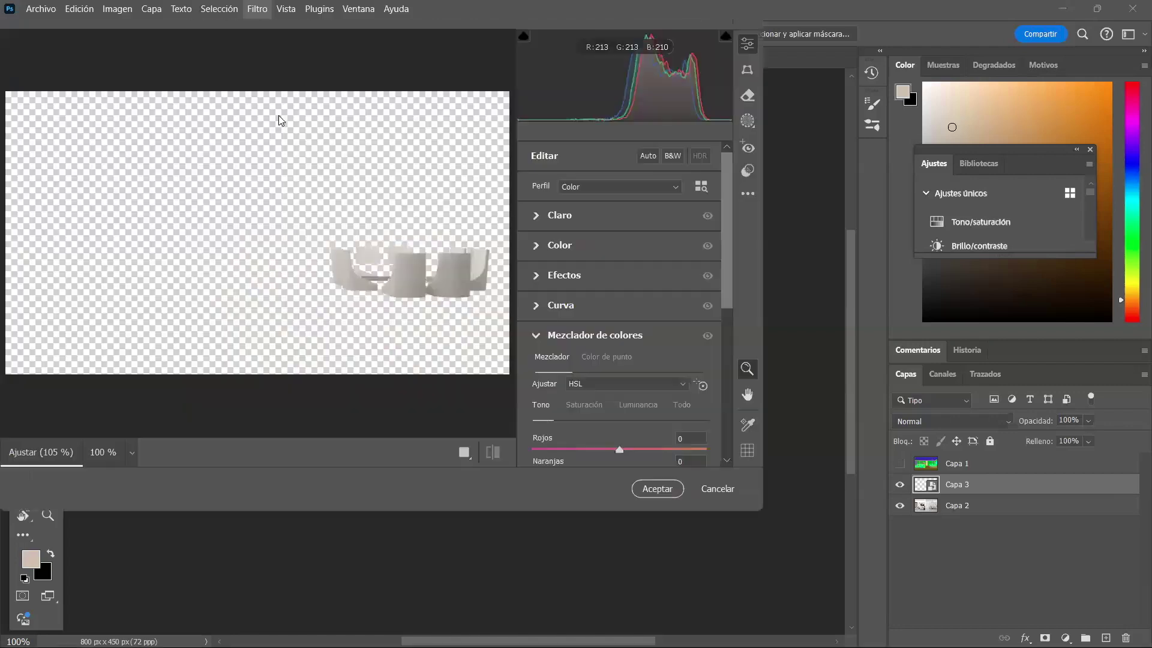
# Step: In the Camera Raw colour mixer, set the hue of Aguamarinas to +100 and Azules to -91, and the saturation of both to +100
pyautogui.scroll(-3, 596, 289)
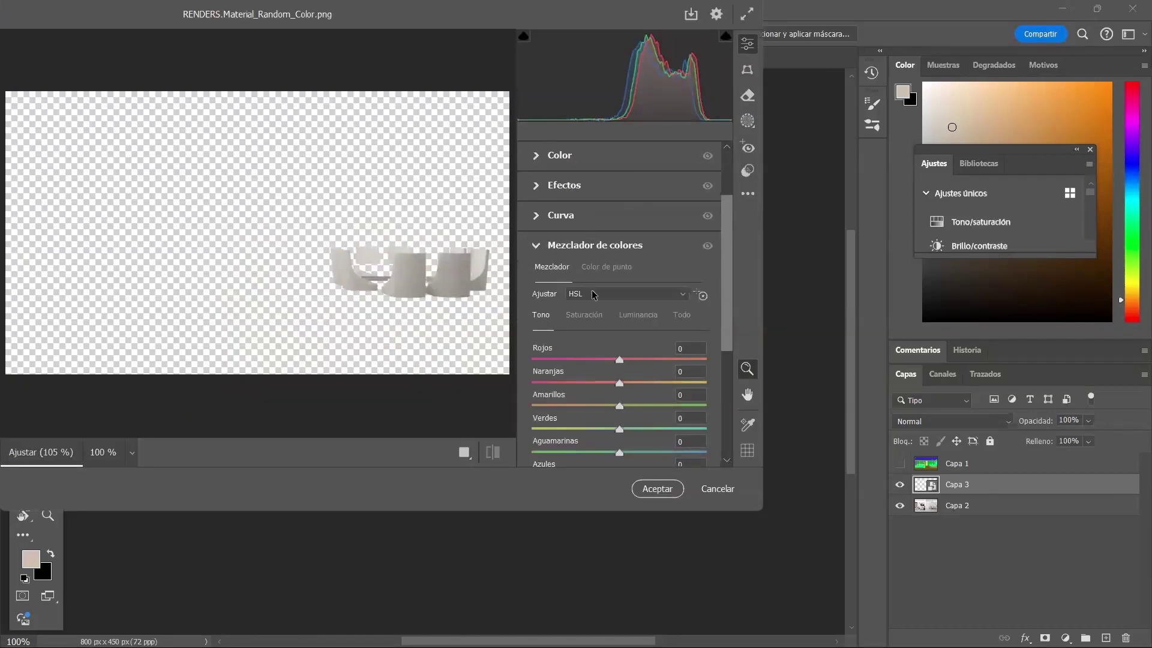
pyautogui.scroll(-3, 594, 300)
pyautogui.moveTo(619, 387); pyautogui.dragTo(540, 387)
pyautogui.moveTo(623, 364); pyautogui.dragTo(720, 364)
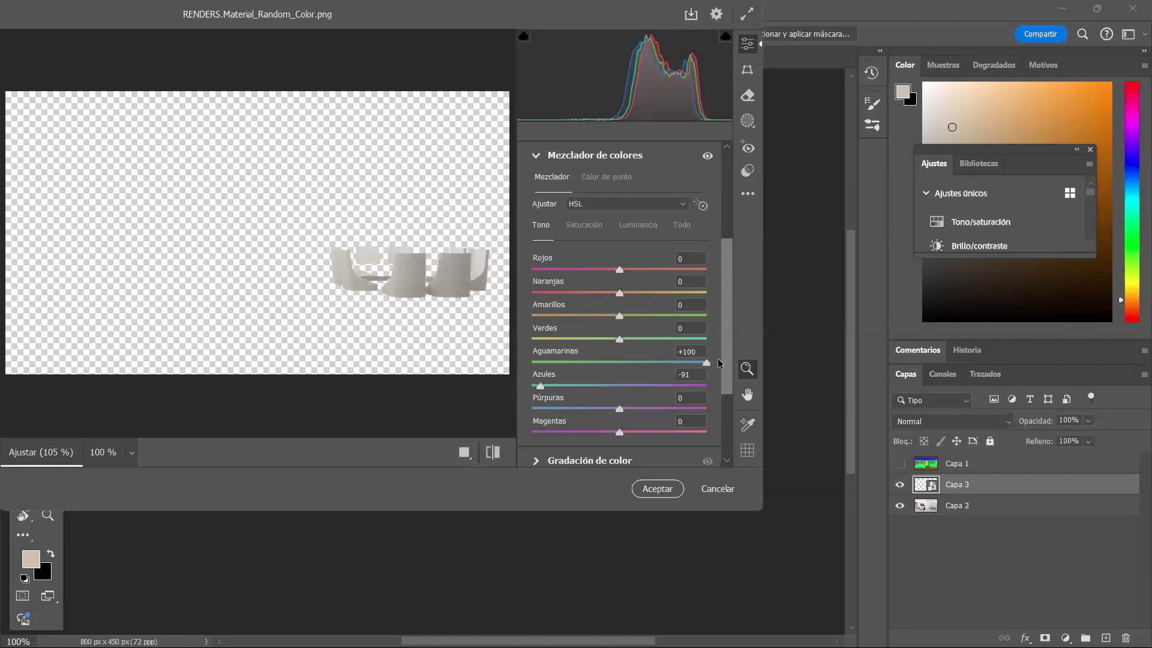
pyautogui.click(582, 225)
pyautogui.moveTo(619, 363); pyautogui.dragTo(719, 363)
pyautogui.moveTo(624, 389); pyautogui.dragTo(740, 390)
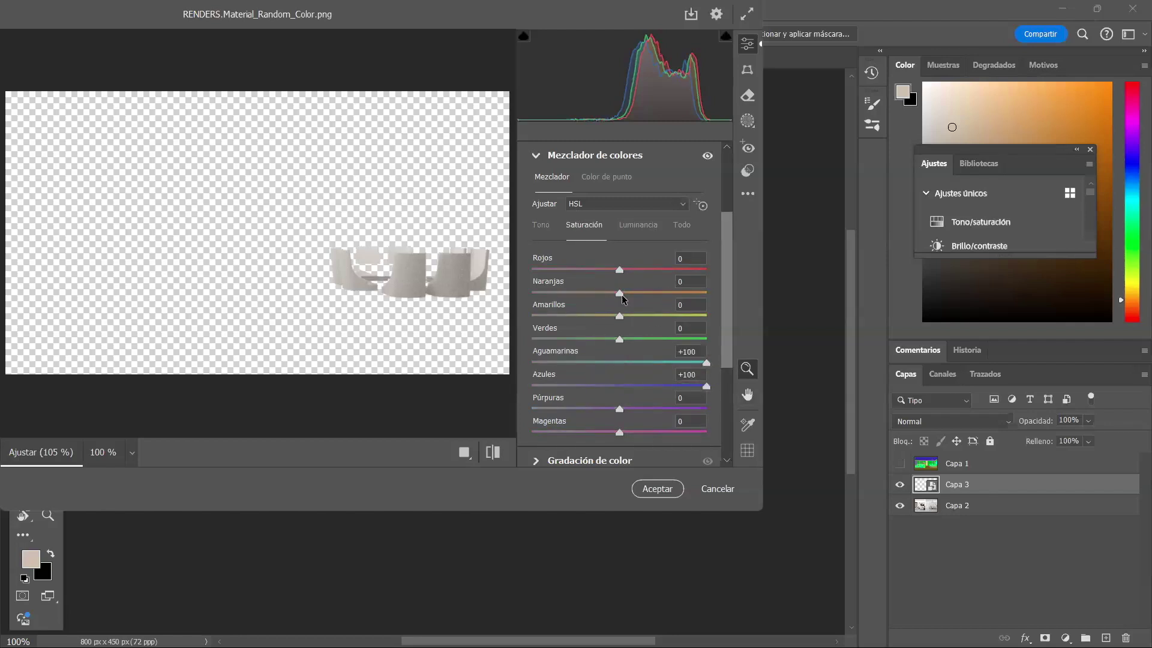
# Step: Shift the white balance of the chairs to Temperatura -48 and Matiz +50
pyautogui.scroll(5, 660, 233)
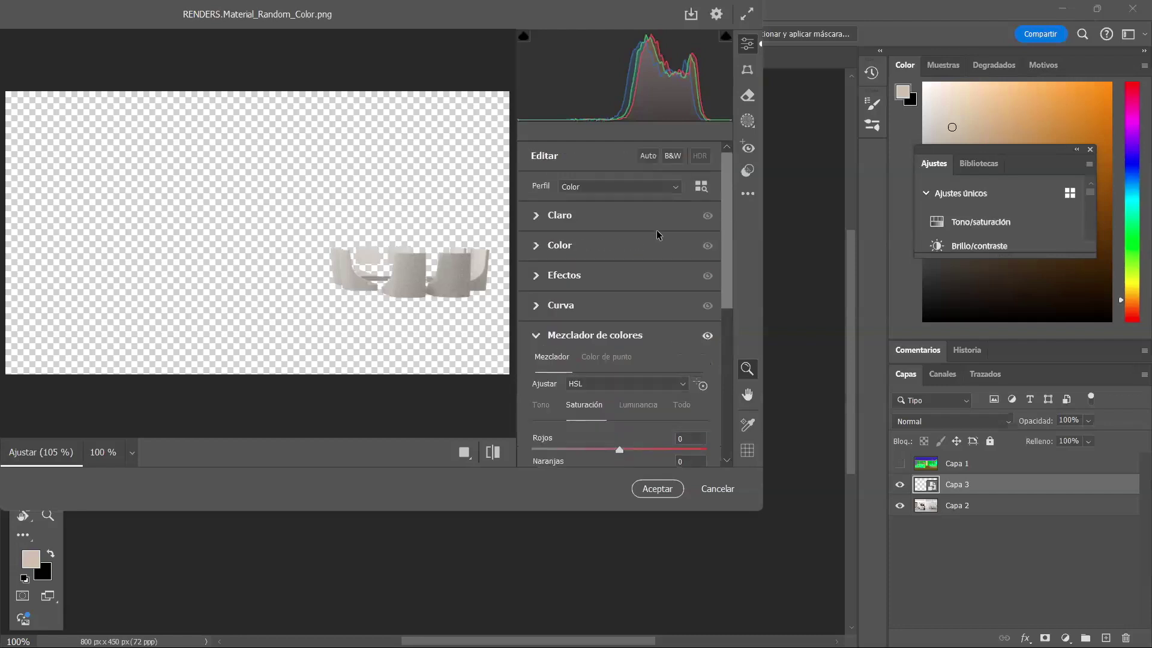
pyautogui.click(581, 223)
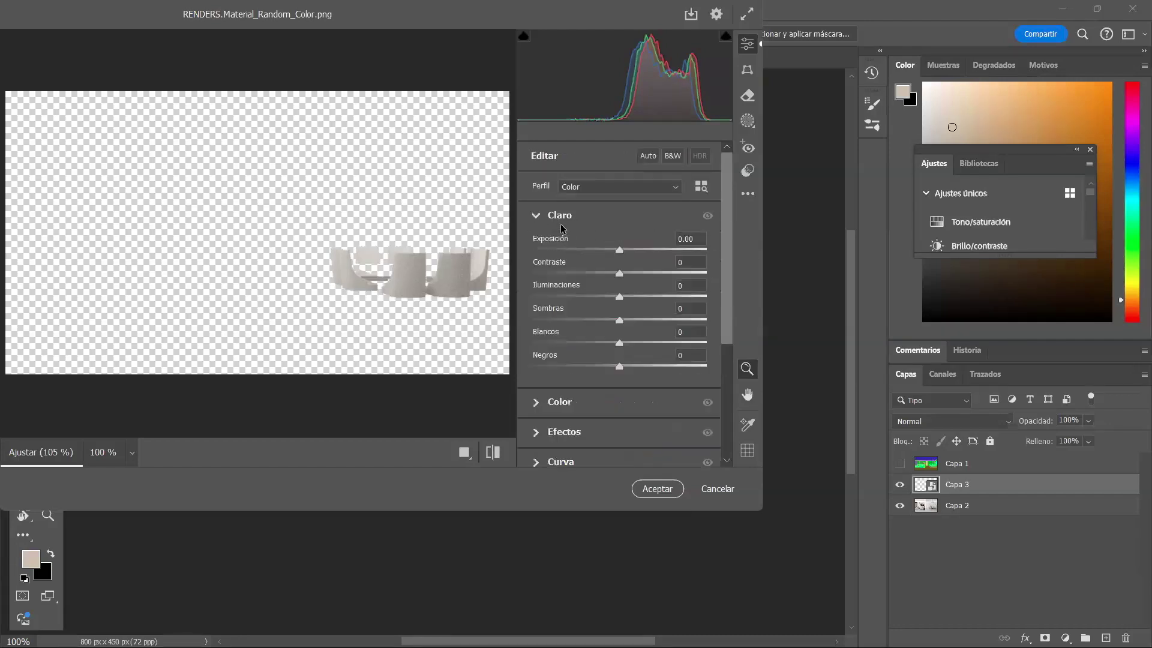
pyautogui.scroll(-3, 624, 279)
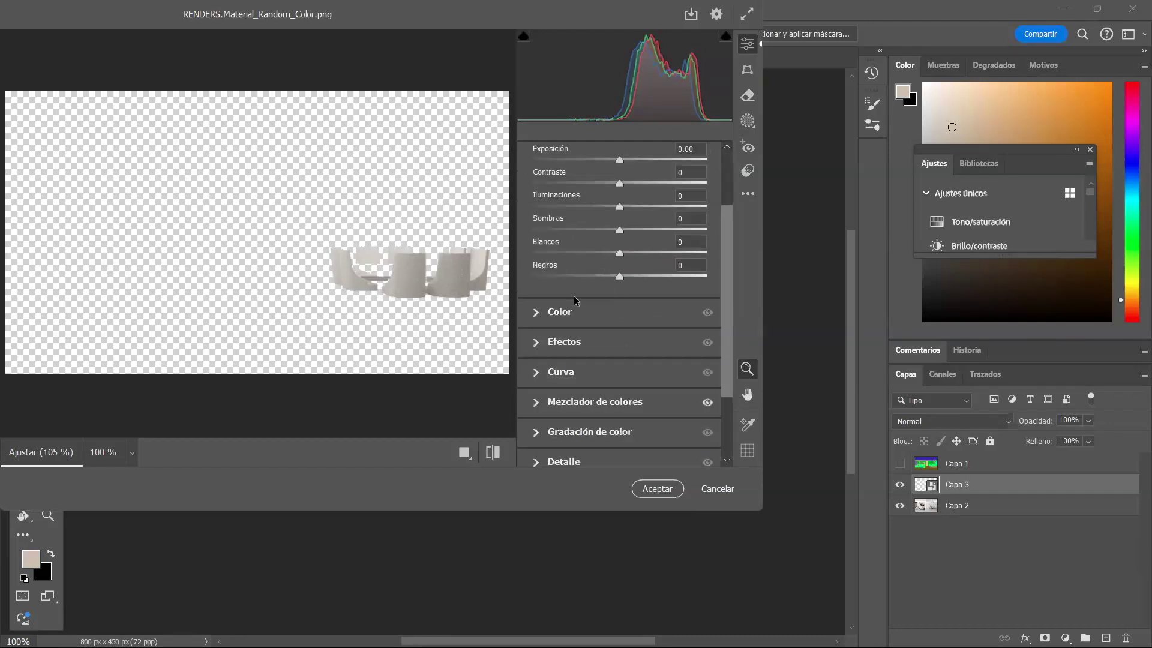
pyautogui.click(546, 313)
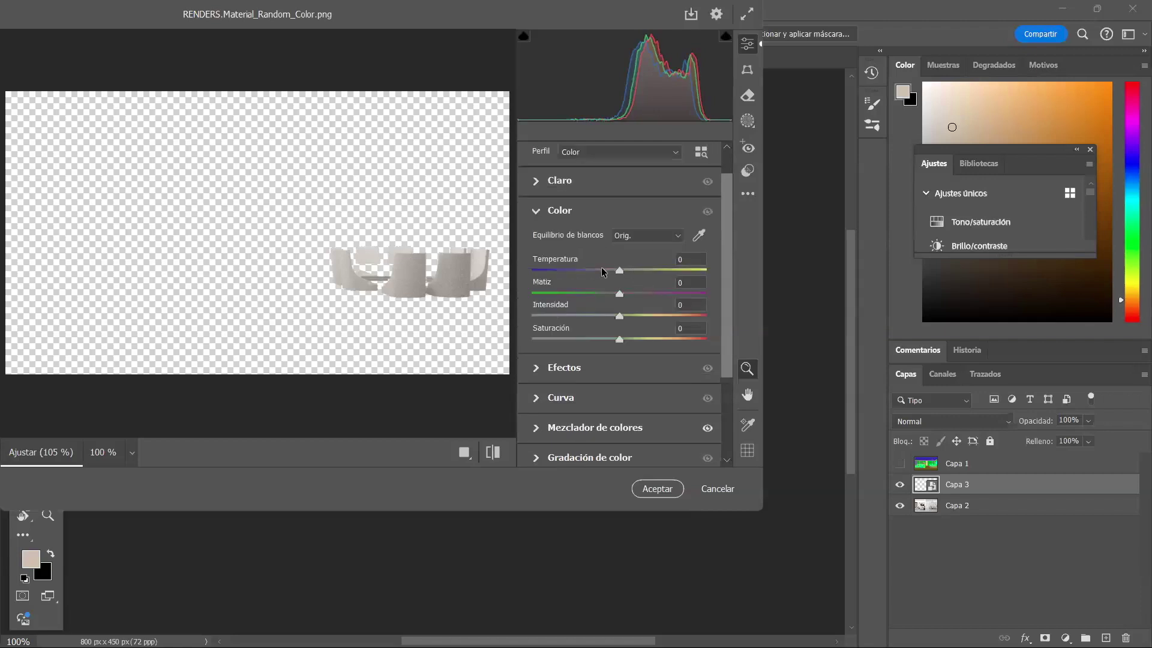
pyautogui.moveTo(619, 271); pyautogui.dragTo(577, 270)
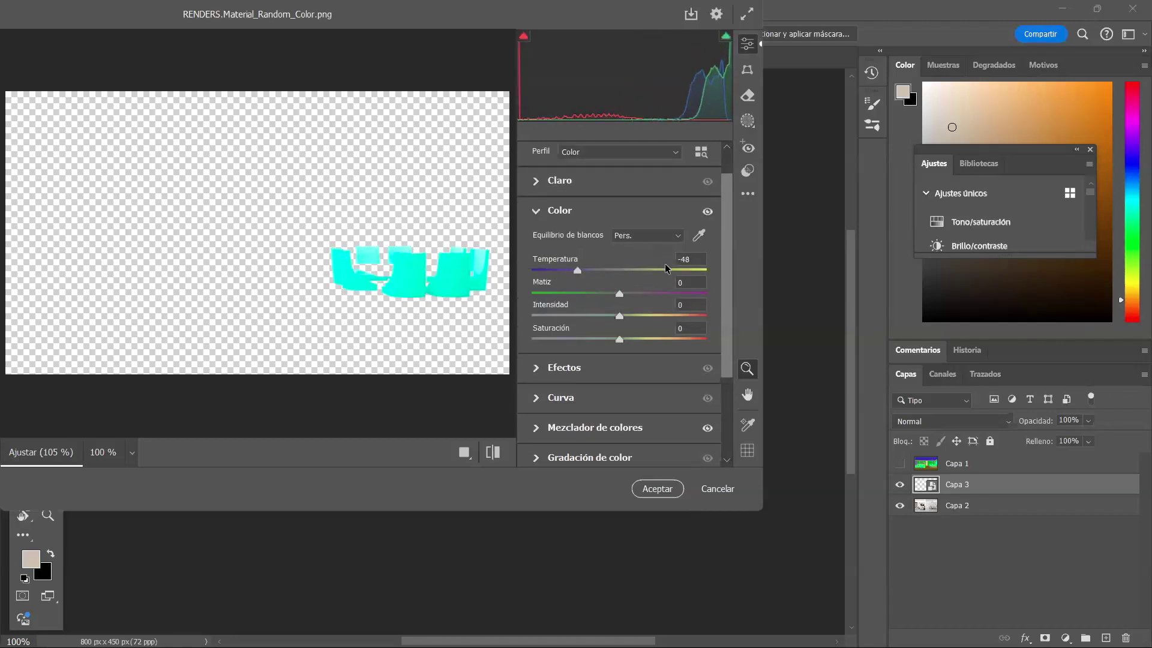
pyautogui.moveTo(620, 293); pyautogui.dragTo(663, 294)
pyautogui.scroll(1, 663, 295)
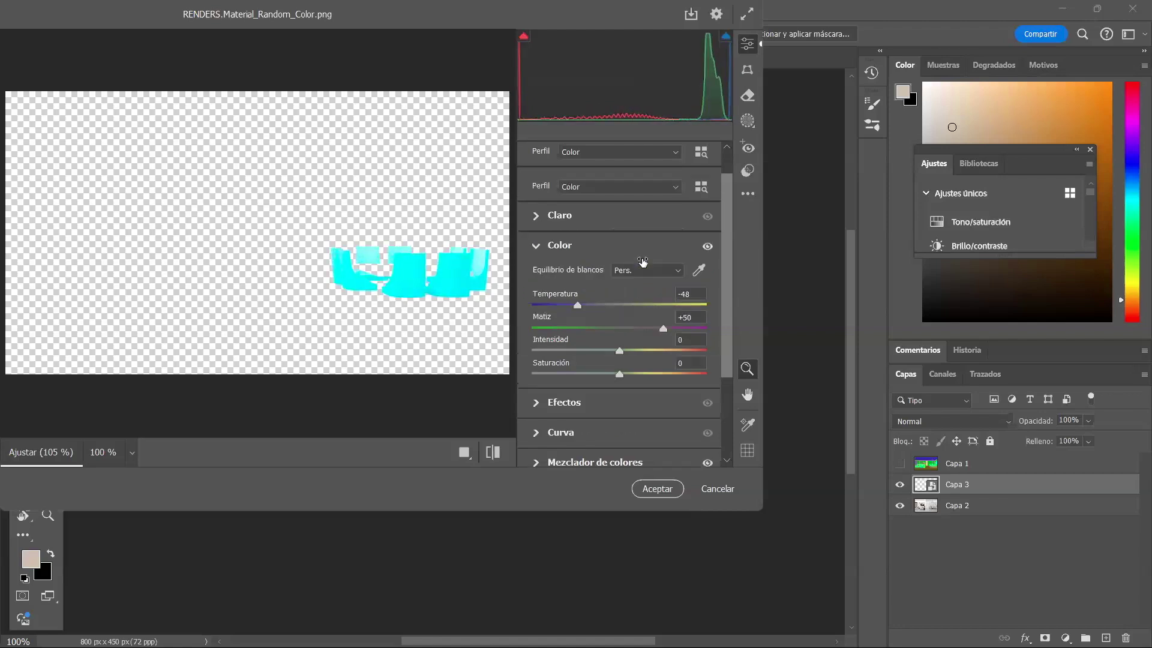
# Step: Darken the chairs by setting Exposición to -4.45, Contraste to +69 and Iluminaciones to -70
pyautogui.click(537, 216)
pyautogui.moveTo(619, 250); pyautogui.dragTo(541, 250)
pyautogui.moveTo(611, 276); pyautogui.dragTo(680, 276)
pyautogui.moveTo(620, 297); pyautogui.dragTo(559, 306)
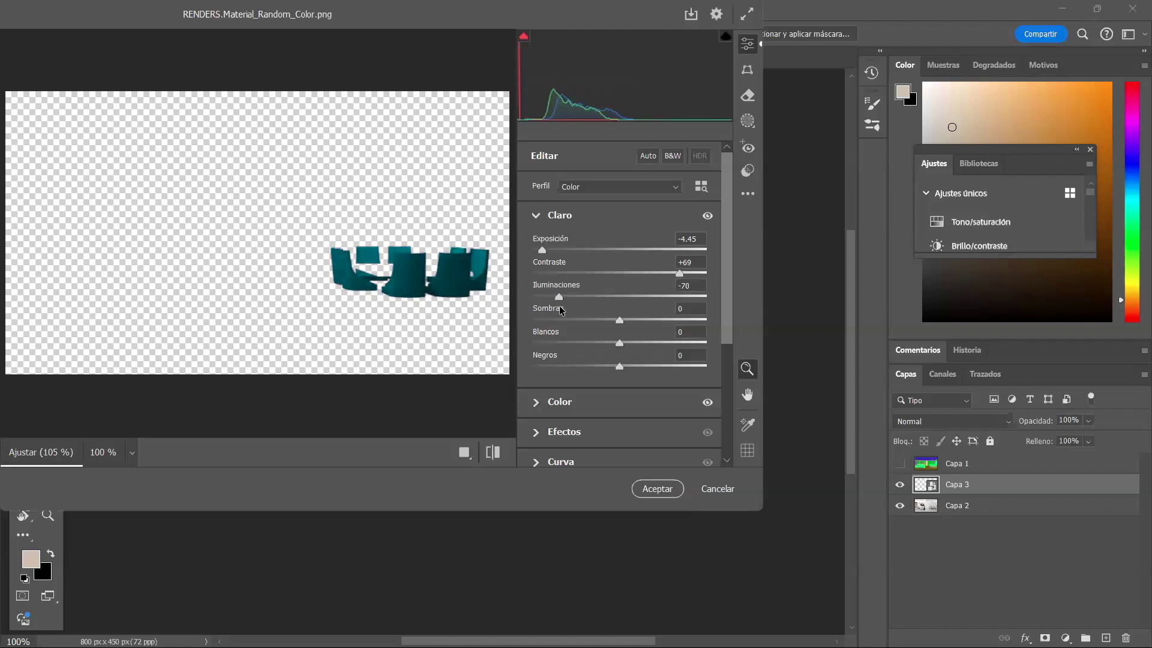
# Step: Set the colour mixer saturation of Verdes to -77, Aguamarinas to -55 and Púrpuras to +91
pyautogui.scroll(-3, 572, 361)
pyautogui.scroll(-3, 571, 361)
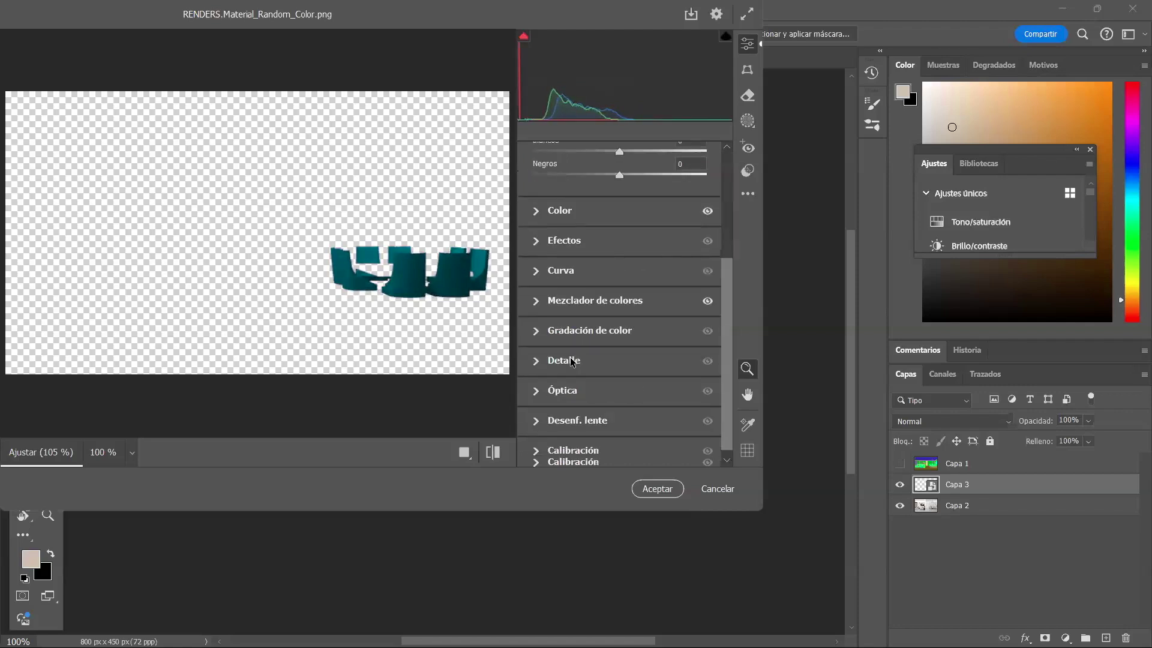
pyautogui.click(534, 302)
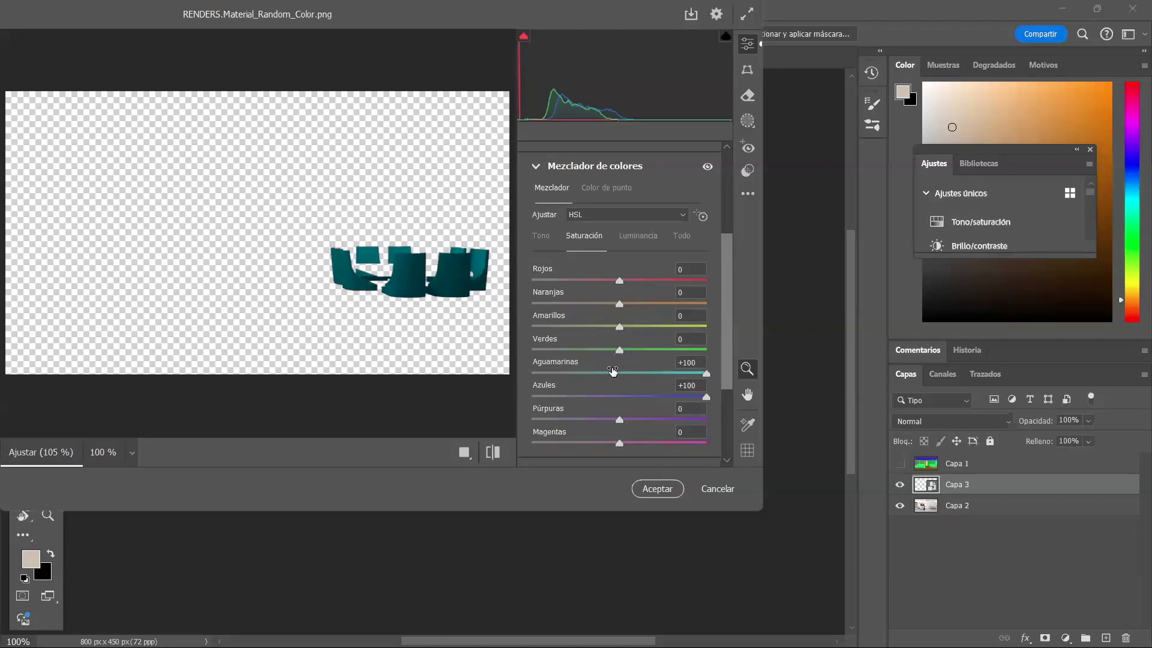
pyautogui.moveTo(707, 376); pyautogui.dragTo(553, 351)
pyautogui.moveTo(620, 417); pyautogui.dragTo(699, 418)
# Step: Set the colour mixer hue of Verdes to +82 and Púrpuras to +100, and apply the Camera Raw filter to the chairs
pyautogui.click(548, 235)
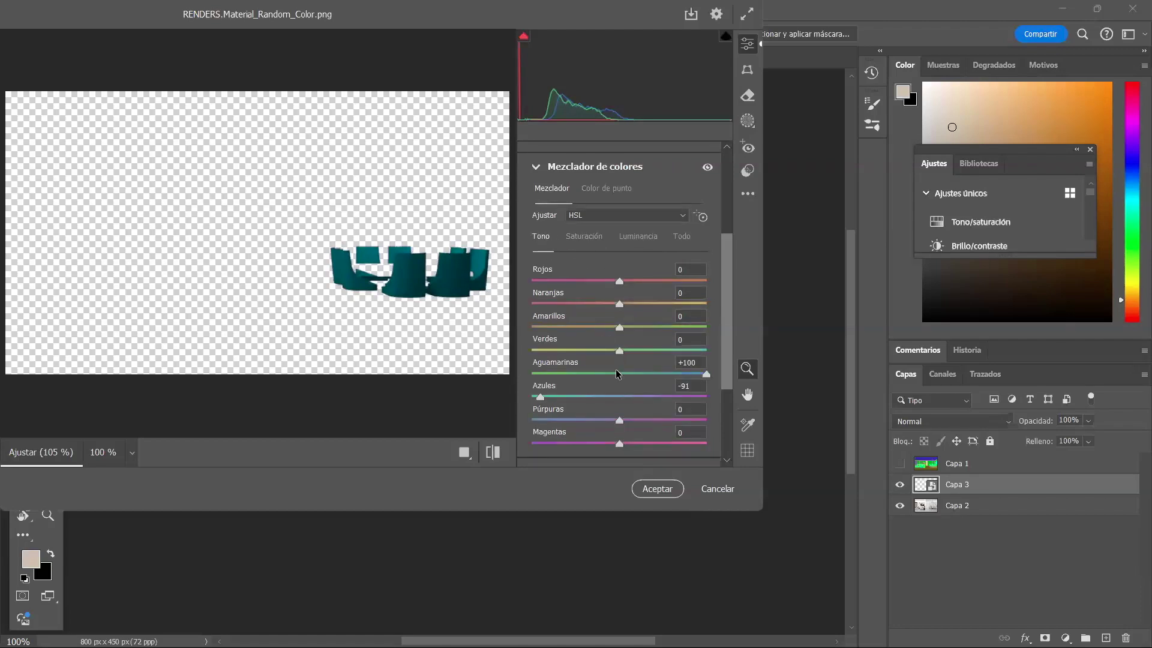
pyautogui.moveTo(706, 375); pyautogui.dragTo(782, 383)
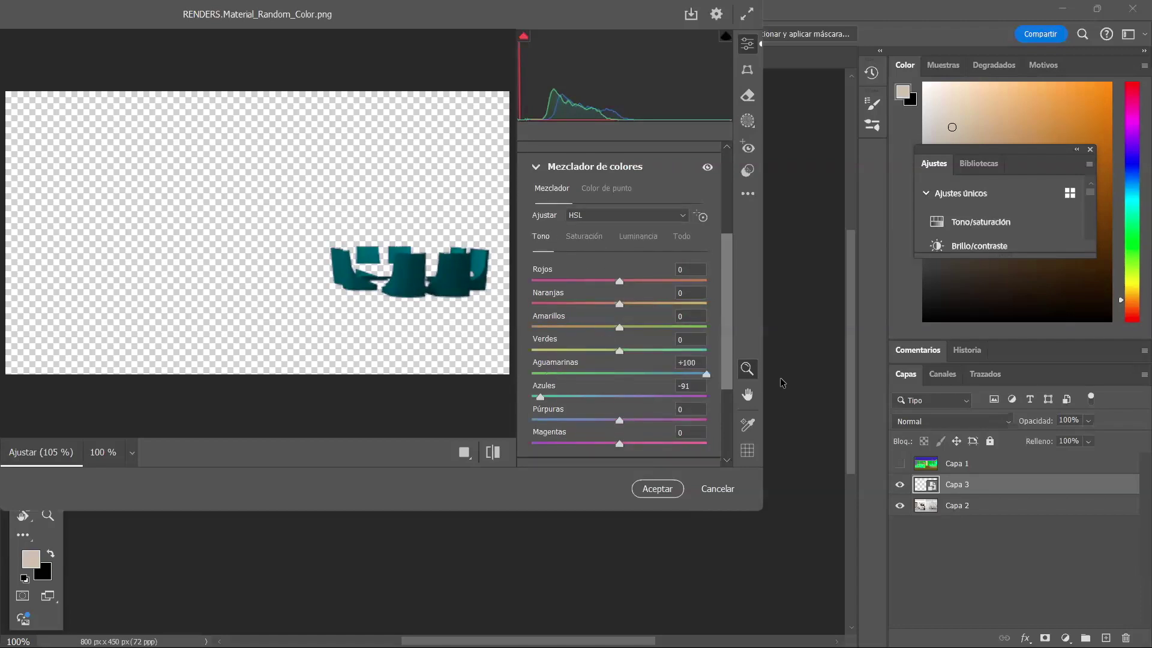
pyautogui.moveTo(622, 351); pyautogui.dragTo(691, 351)
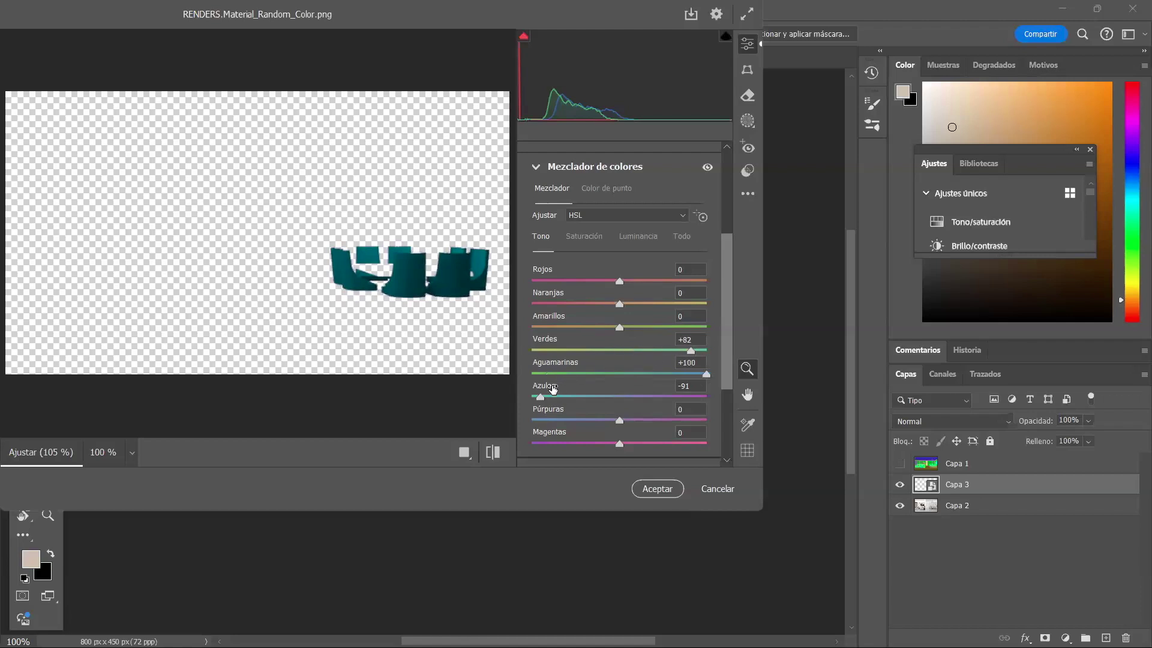
pyautogui.moveTo(619, 420); pyautogui.dragTo(734, 423)
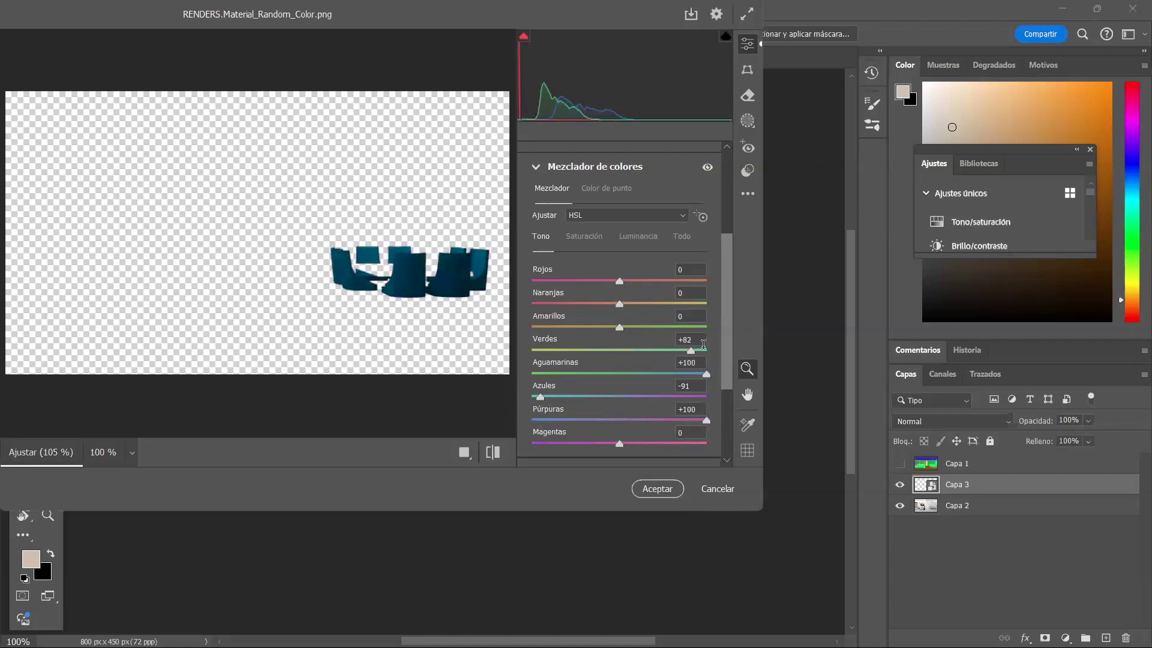
pyautogui.click(584, 238)
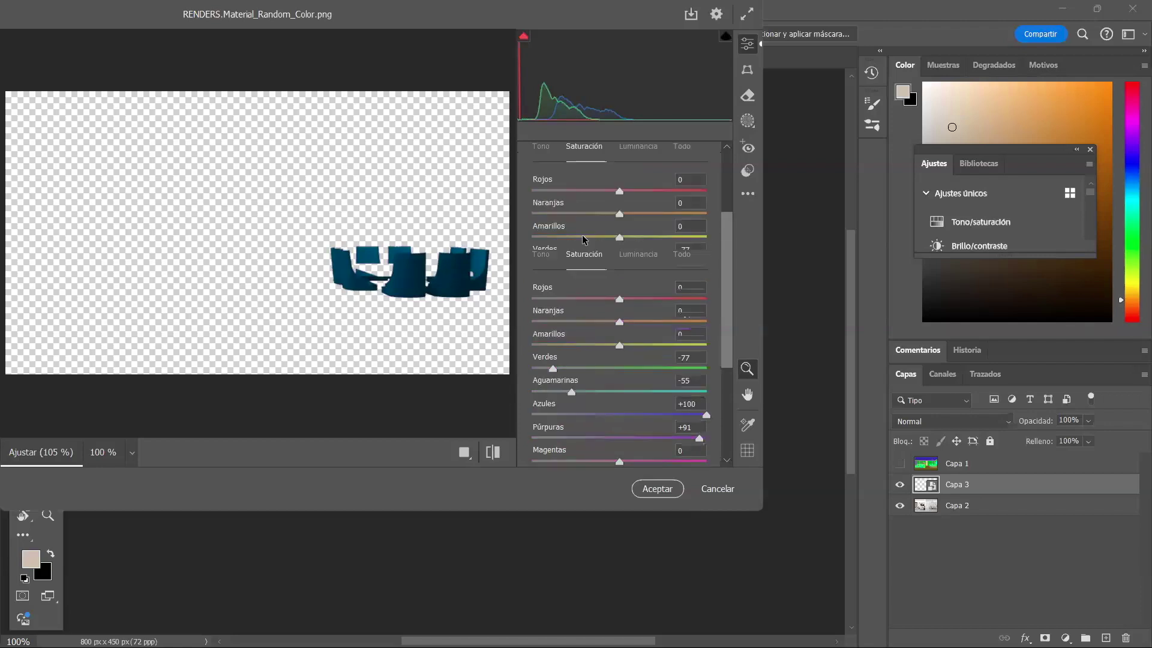
pyautogui.click(655, 489)
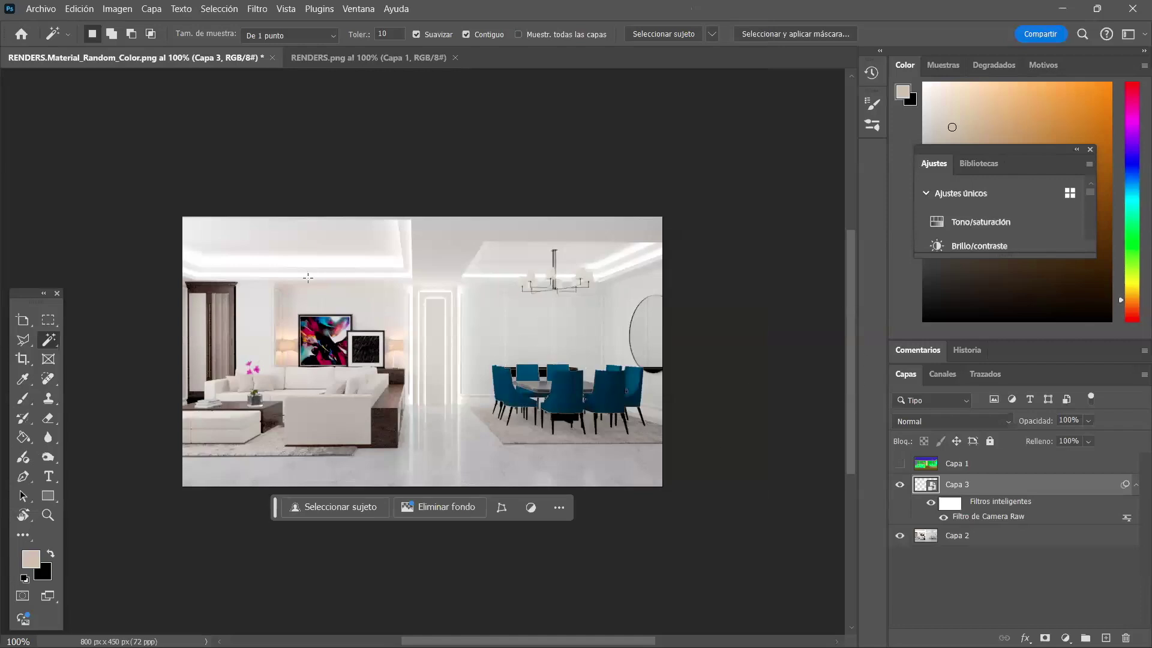
# Step: Lower the opacity of the recoloured chairs layer Capa 3 to 85% and deselect the layer
pyautogui.rightClick(50, 341)
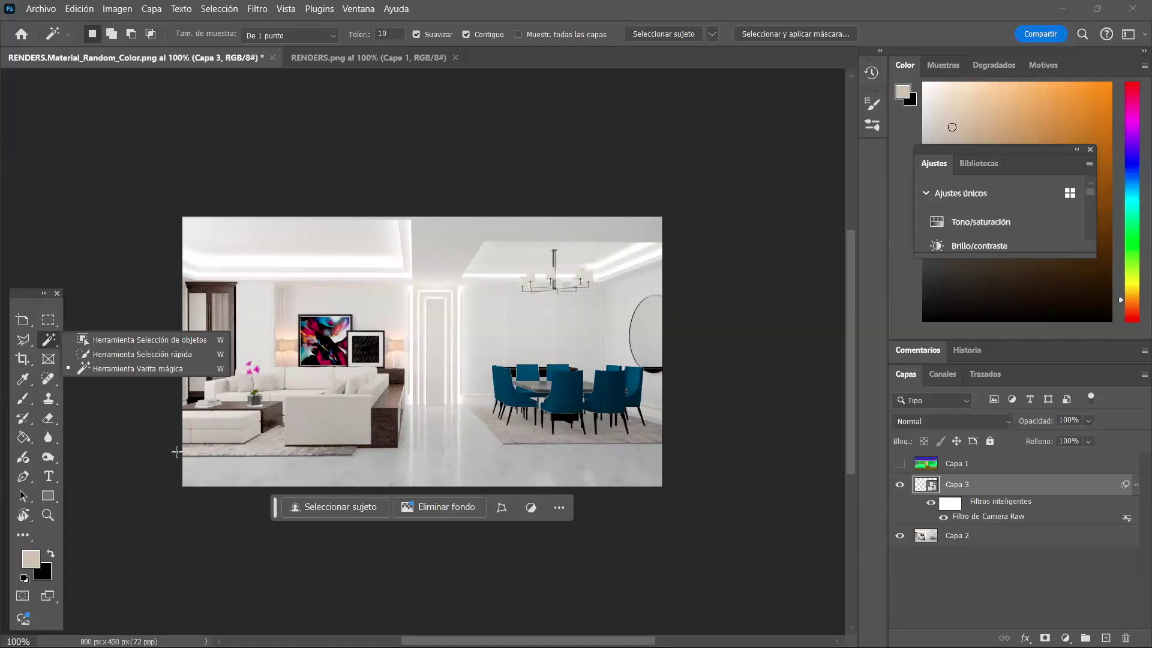
pyautogui.click(177, 452)
pyautogui.moveTo(1087, 421); pyautogui.dragTo(1093, 437)
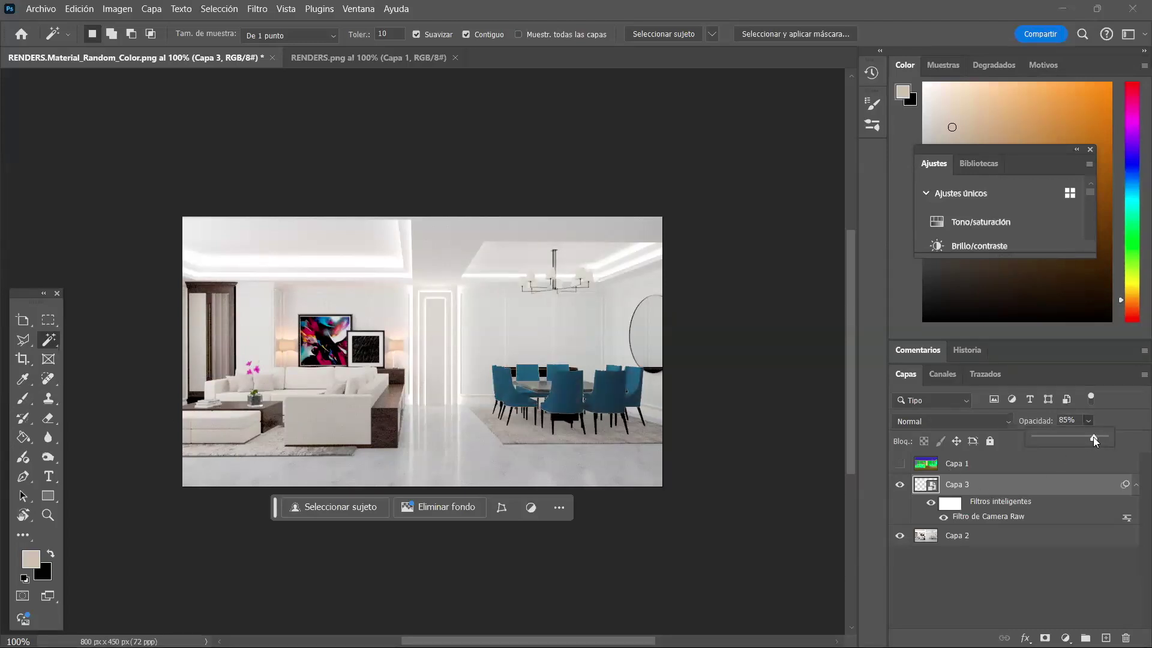
pyautogui.click(965, 601)
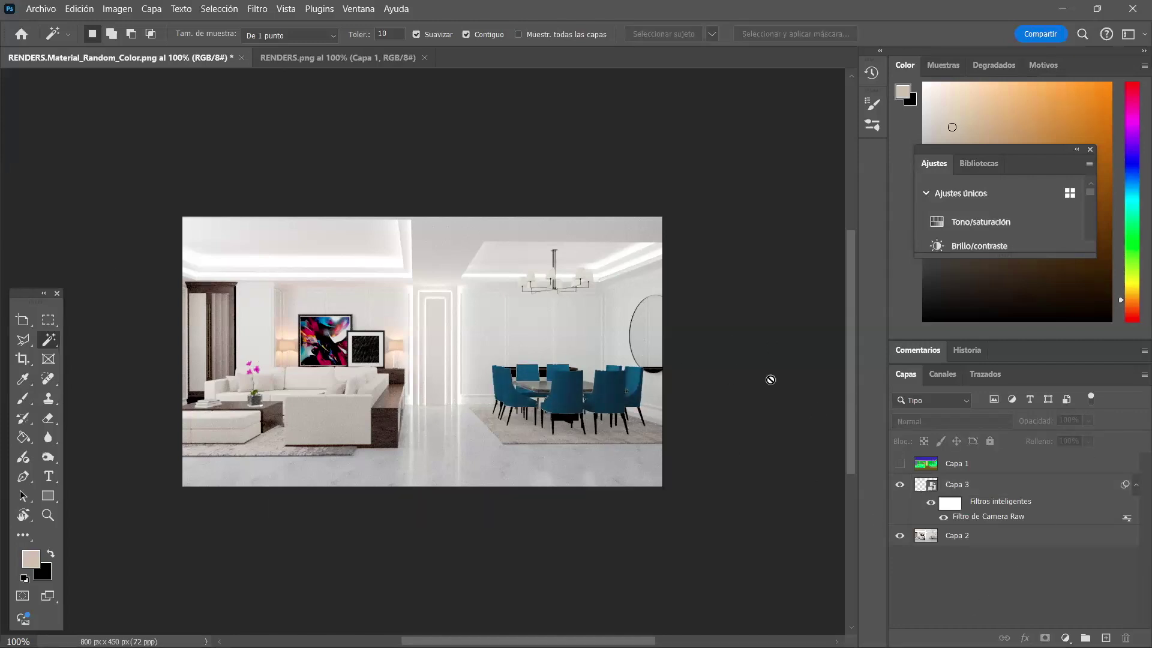
# Step: Show the colour mask layer Capa 1 and select the three pale pink sofa cushion areas on it with the Magic Wand
pyautogui.click(899, 463)
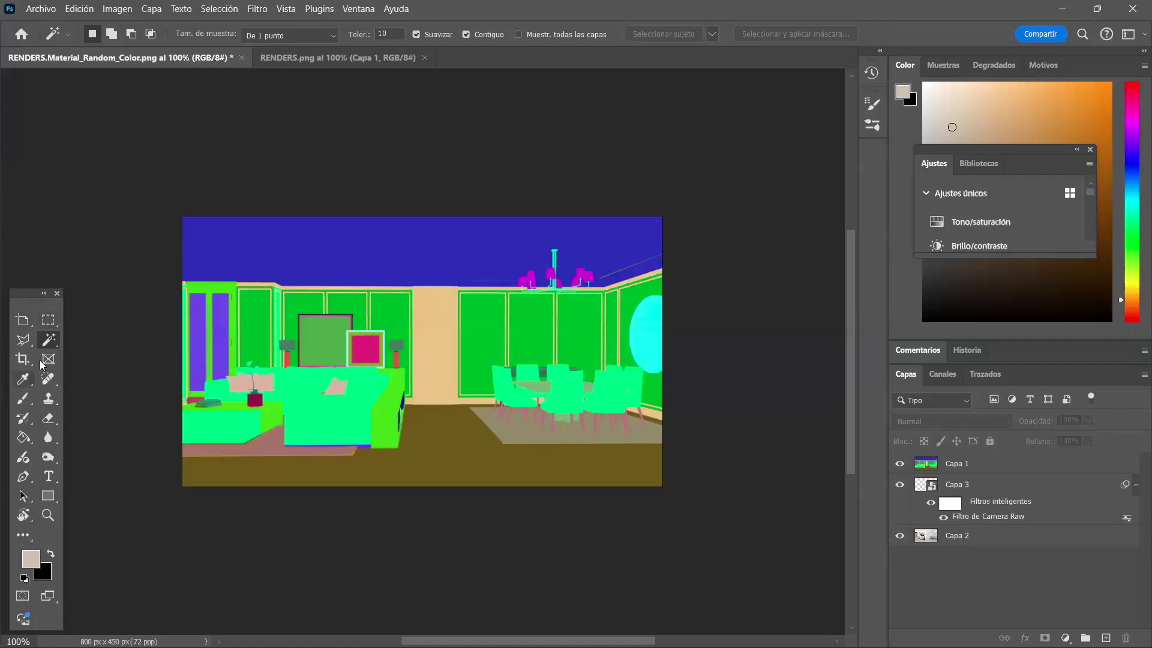
pyautogui.click(983, 464)
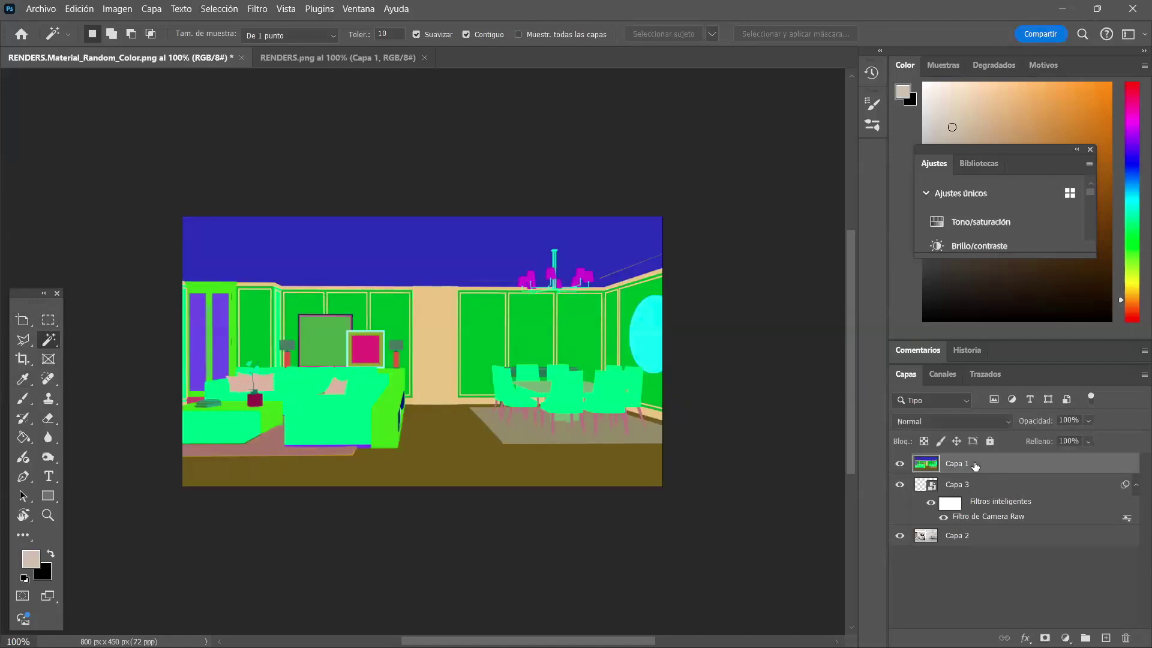
pyautogui.click(240, 380)
pyautogui.keyDown('shift'); pyautogui.click(265, 383); pyautogui.keyUp('shift')
pyautogui.keyDown('shift'); pyautogui.click(334, 386); pyautogui.keyUp('shift')
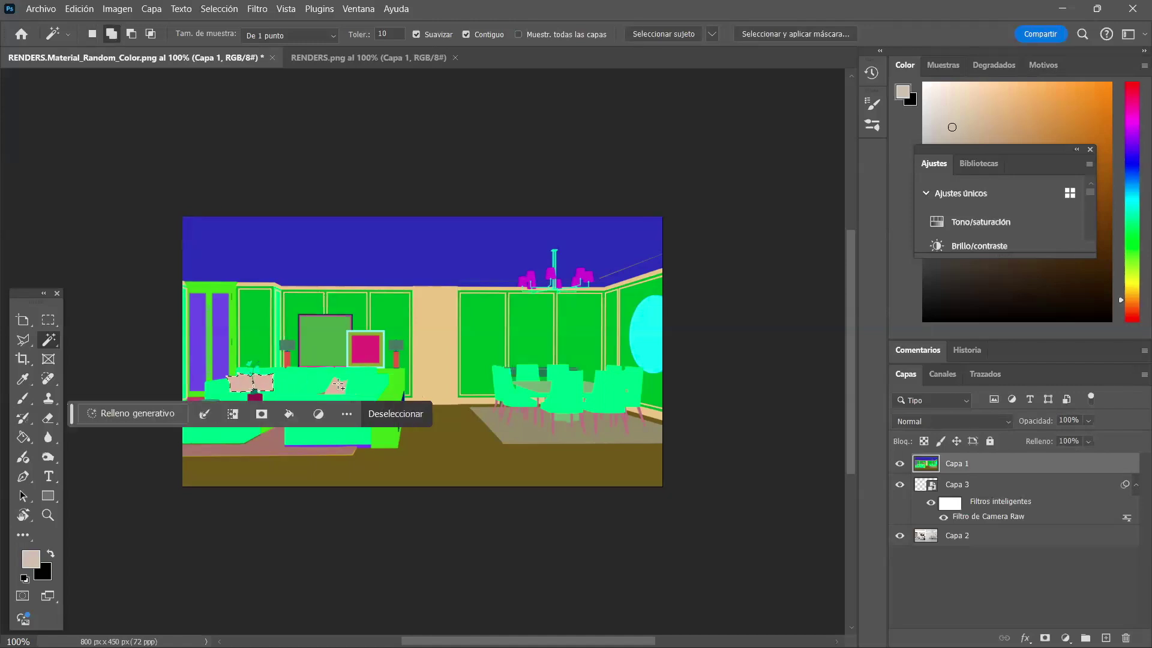
# Step: Hide the colour mask layer Capa 1 and copy the selected cushions from Capa 2 to a new layer
pyautogui.click(899, 463)
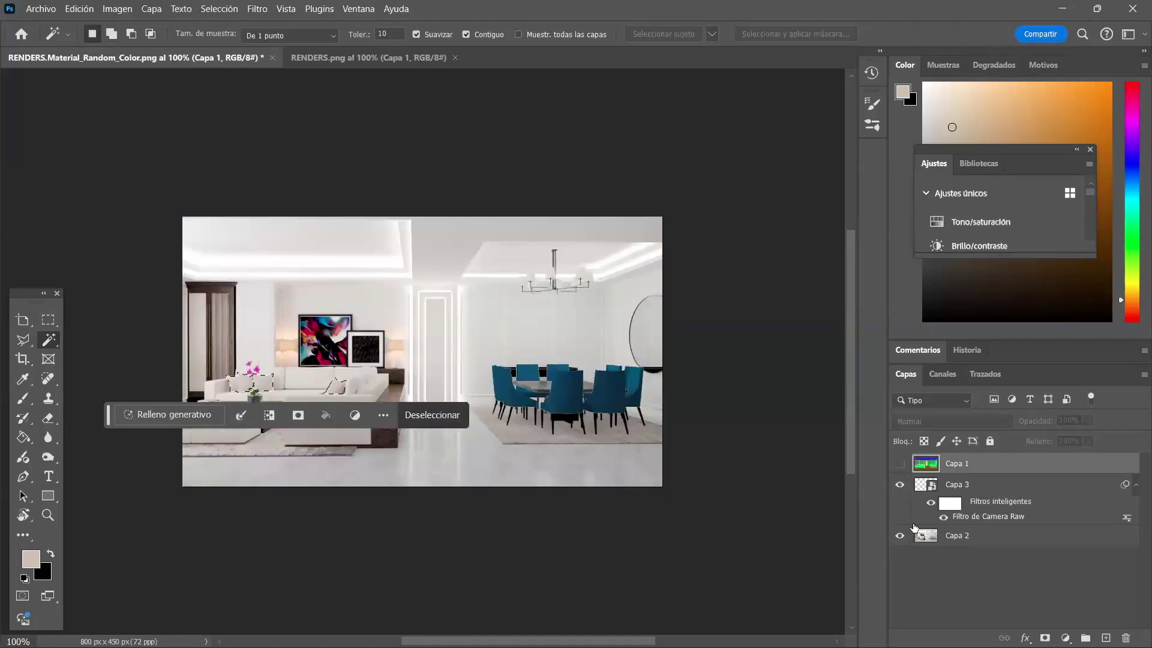
pyautogui.click(975, 537)
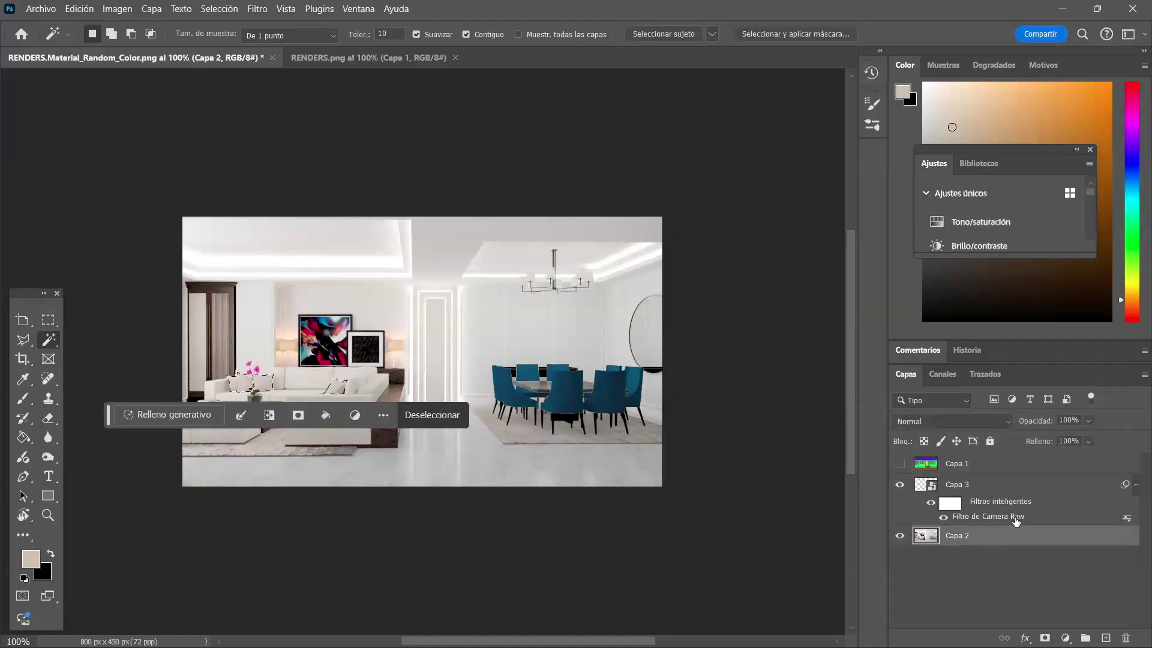
pyautogui.hotkey('ctrl', 'j')
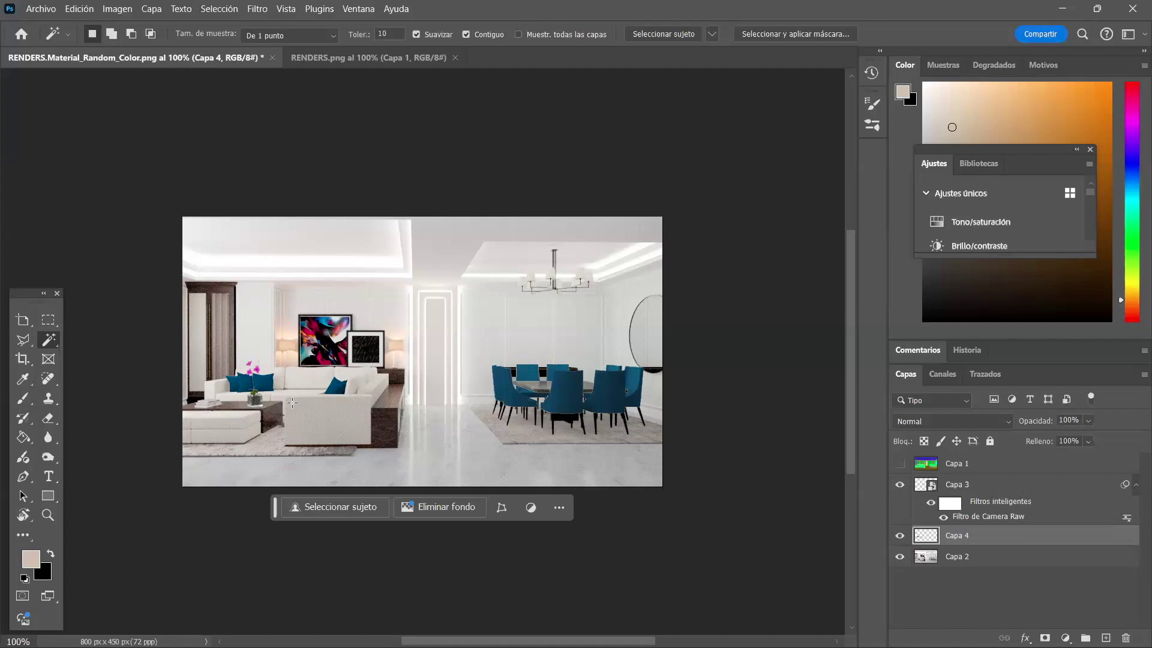
# Step: Select the bright green side panel of the sofa using the Capa 1 mask, and hide the mask with Capa 2 as the active layer
pyautogui.click(899, 463)
pyautogui.click(394, 409)
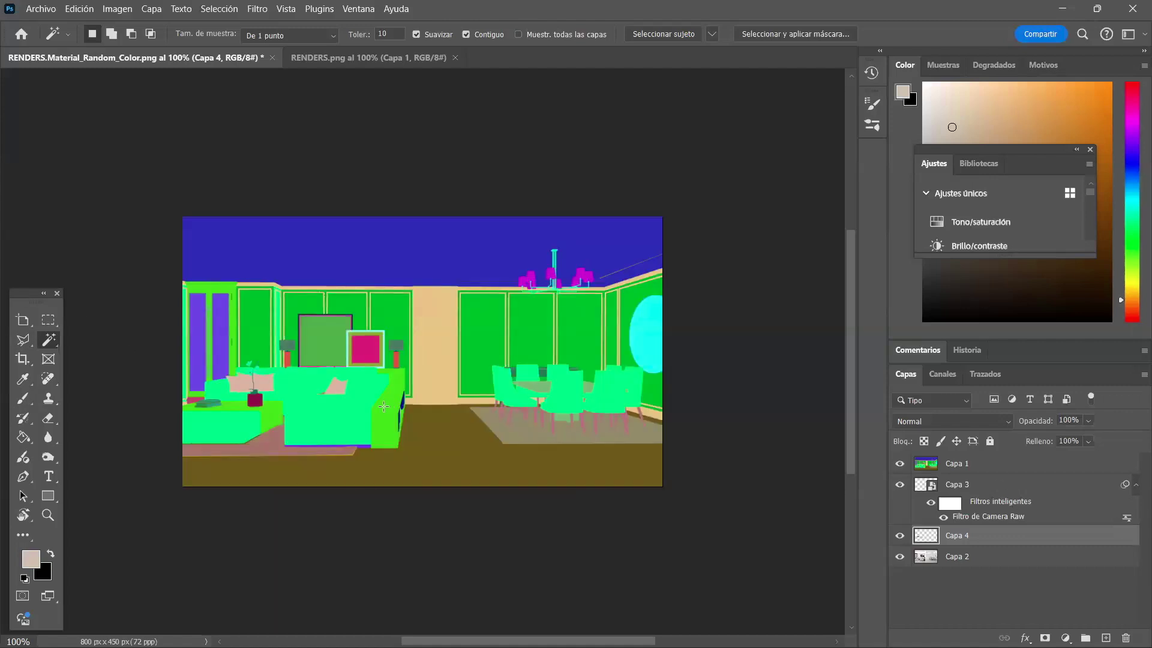
pyautogui.hotkey('alt', '[')
pyautogui.click(383, 419)
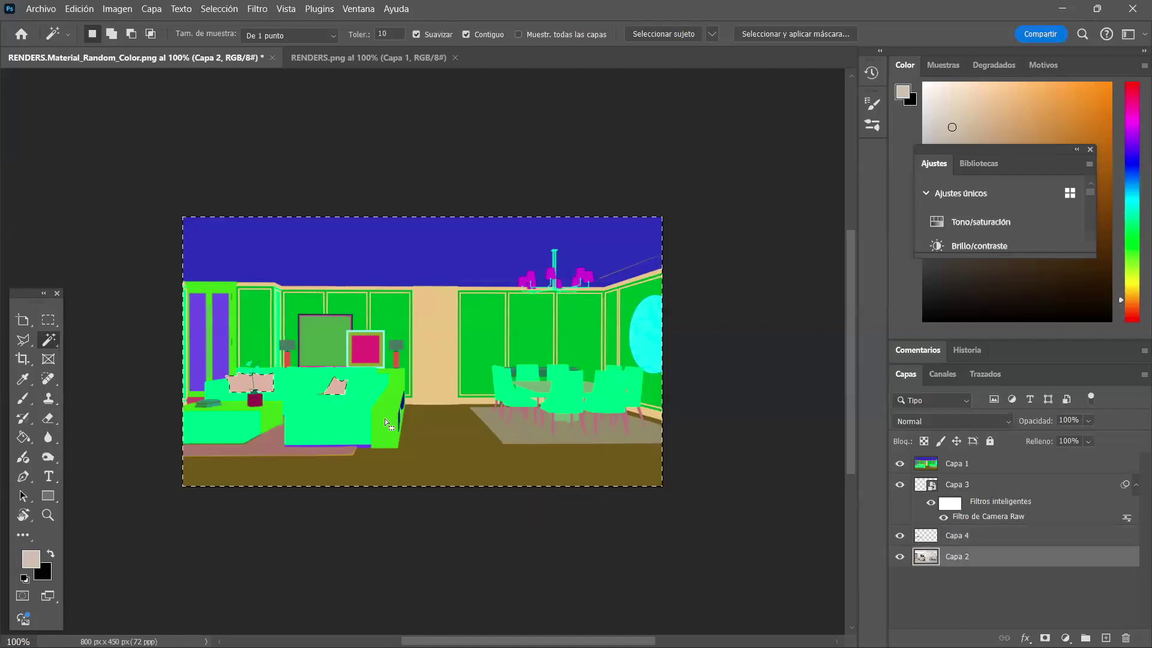
pyautogui.click(972, 541)
pyautogui.click(977, 558)
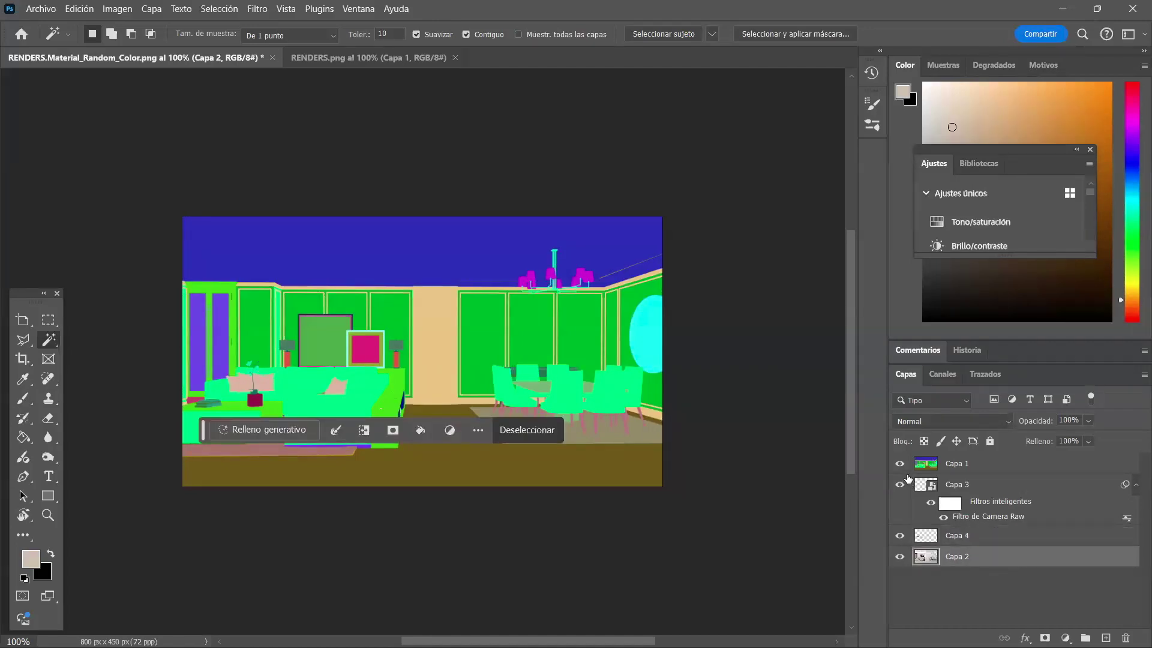
pyautogui.click(900, 464)
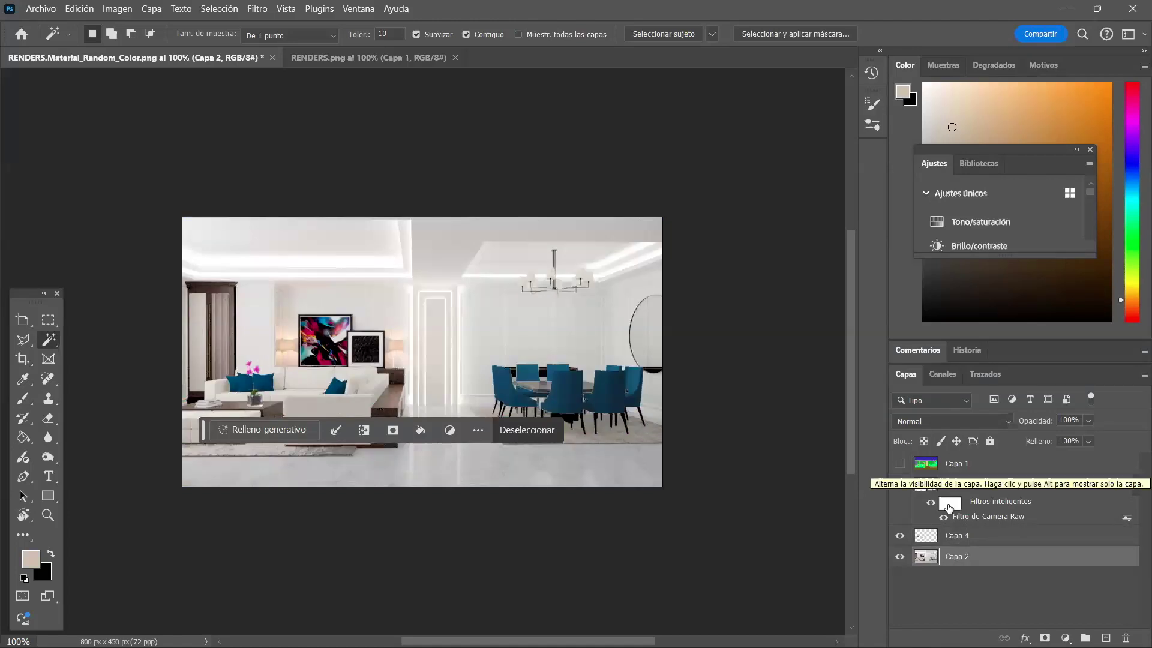
# Step: Show the Capa 1 colour mask and select the bright green sofa side panel and coffee table areas on it with the Magic Wand
pyautogui.keyDown('shift'); pyautogui.click(390, 400); pyautogui.keyUp('shift')
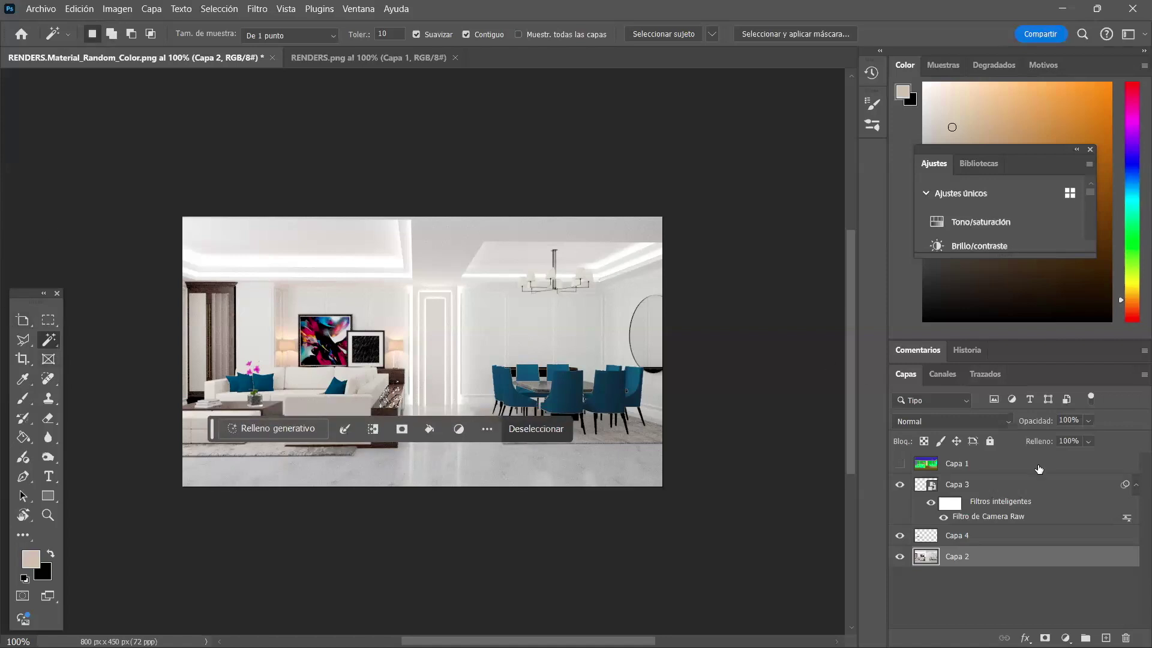
pyautogui.click(899, 463)
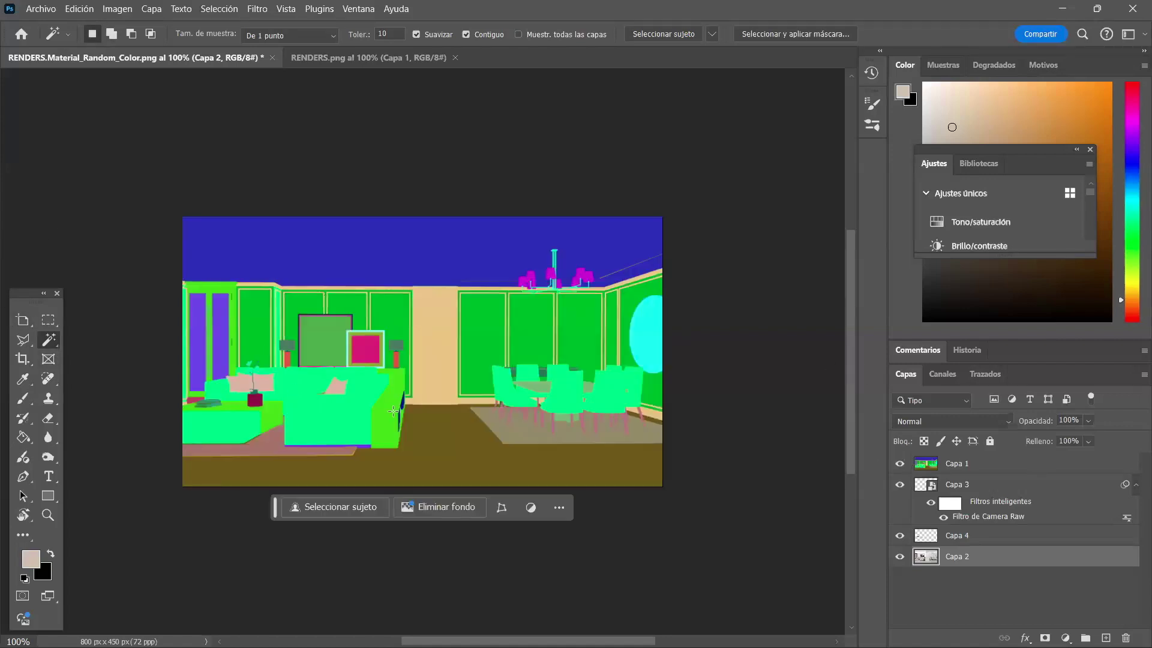
pyautogui.click(954, 464)
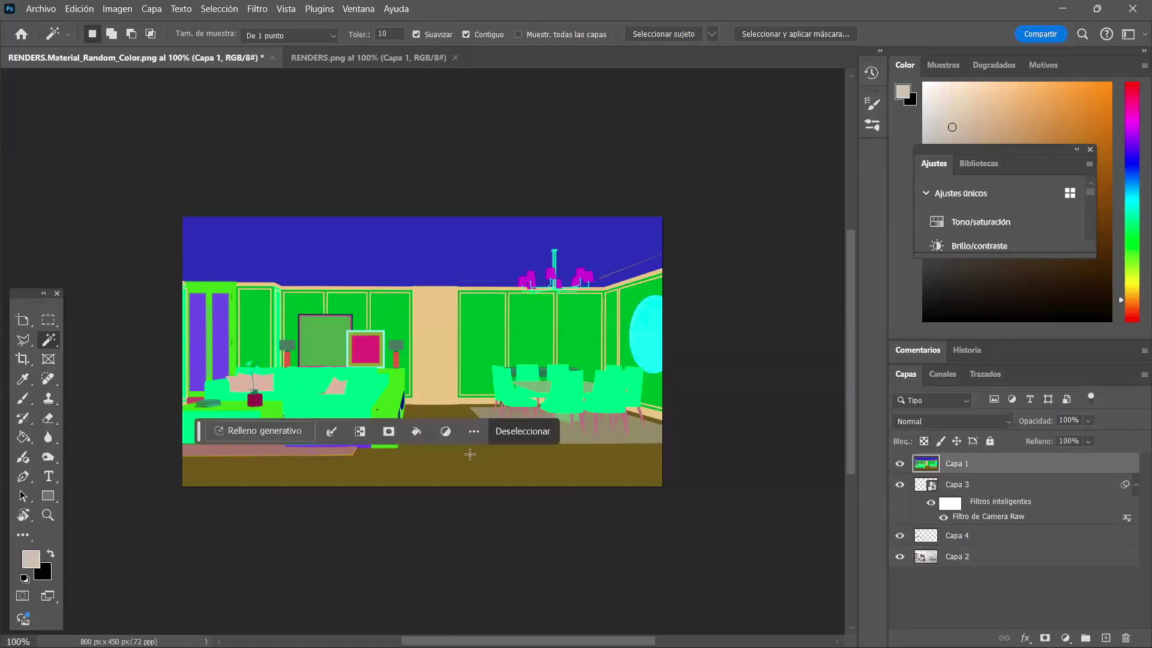
pyautogui.click(379, 412)
pyautogui.keyDown('shift'); pyautogui.click(273, 416); pyautogui.keyUp('shift')
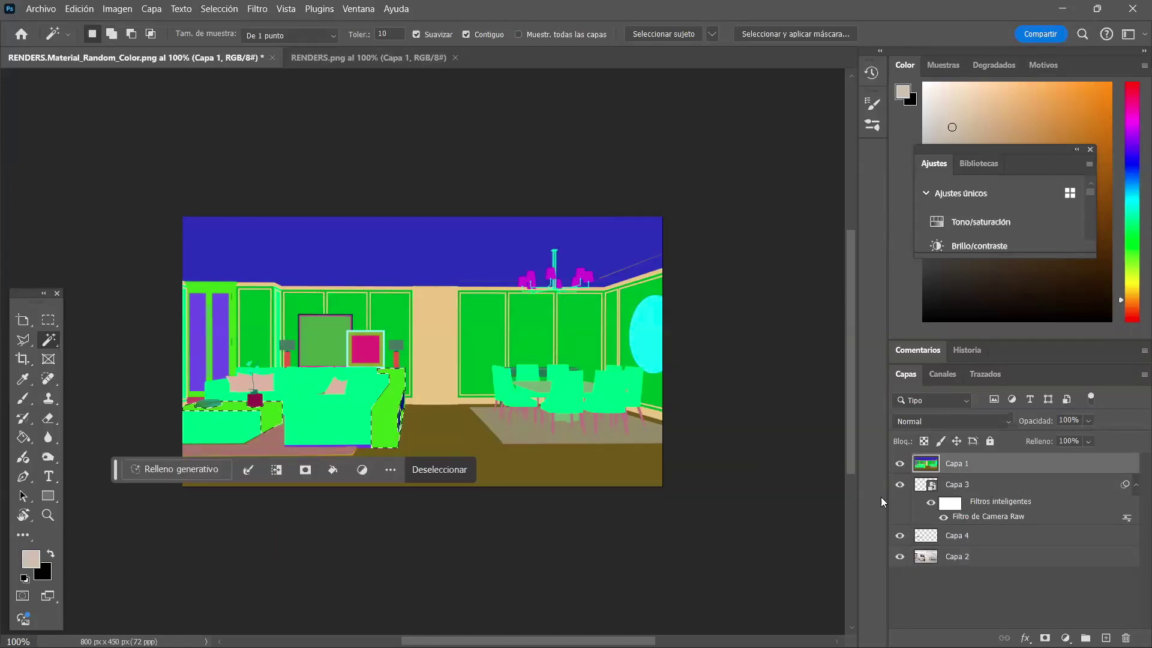
# Step: Hide the Capa 1 mask and copy the selected wood furniture from Capa 2 to a new layer
pyautogui.click(899, 463)
pyautogui.click(996, 558)
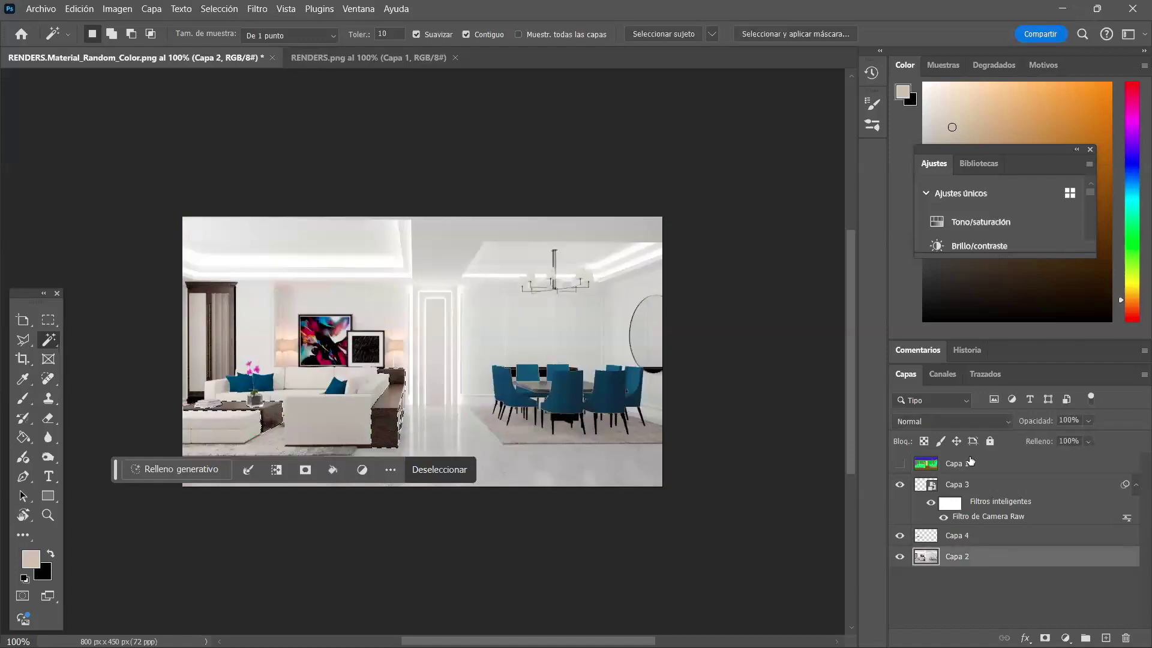
pyautogui.hotkey('ctrl', 'j')
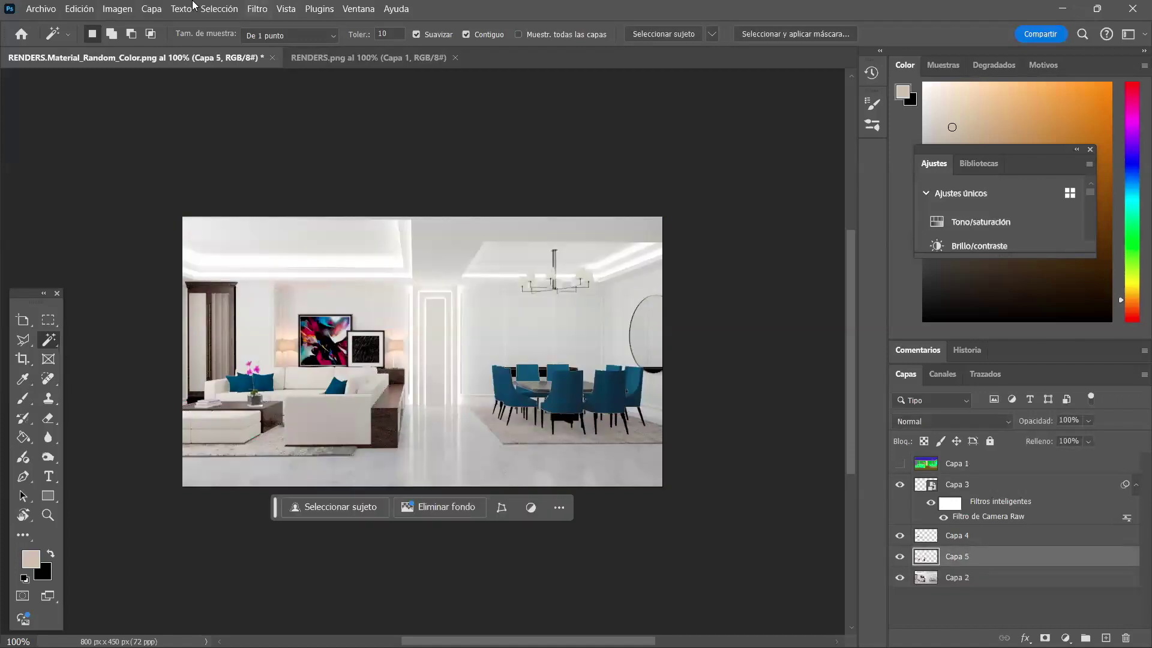
# Step: Open the Camera Raw filter on the copied furniture layer and set Exposición to +1.50, Contraste to +66 and Sombras to +92
pyautogui.click(258, 8)
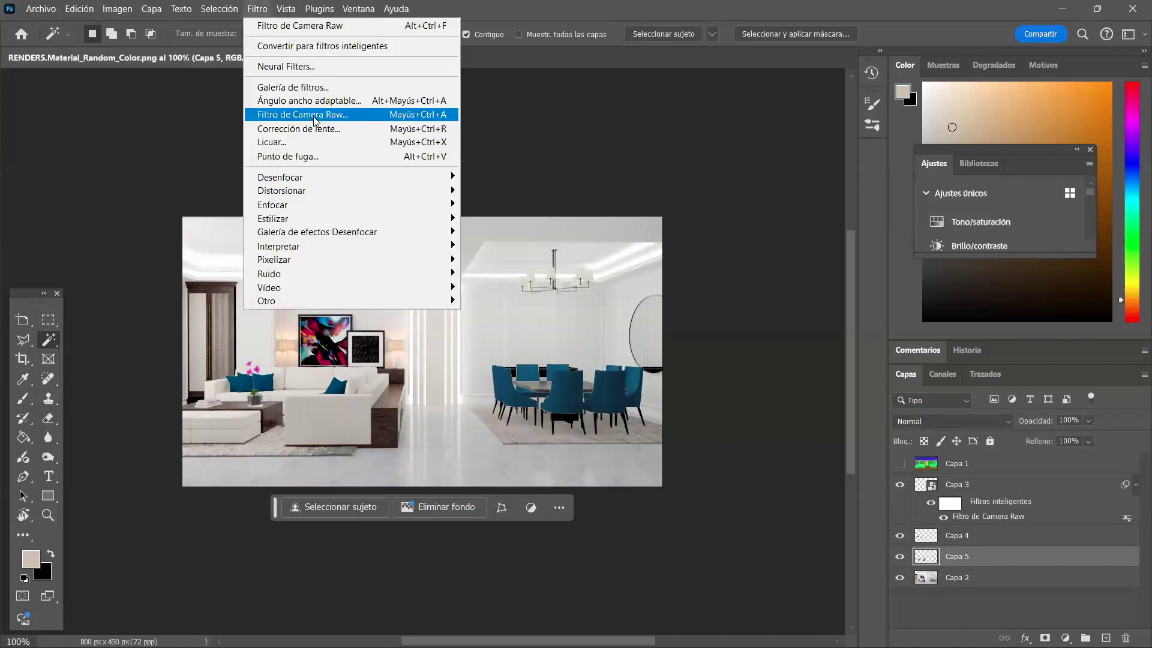
pyautogui.click(313, 115)
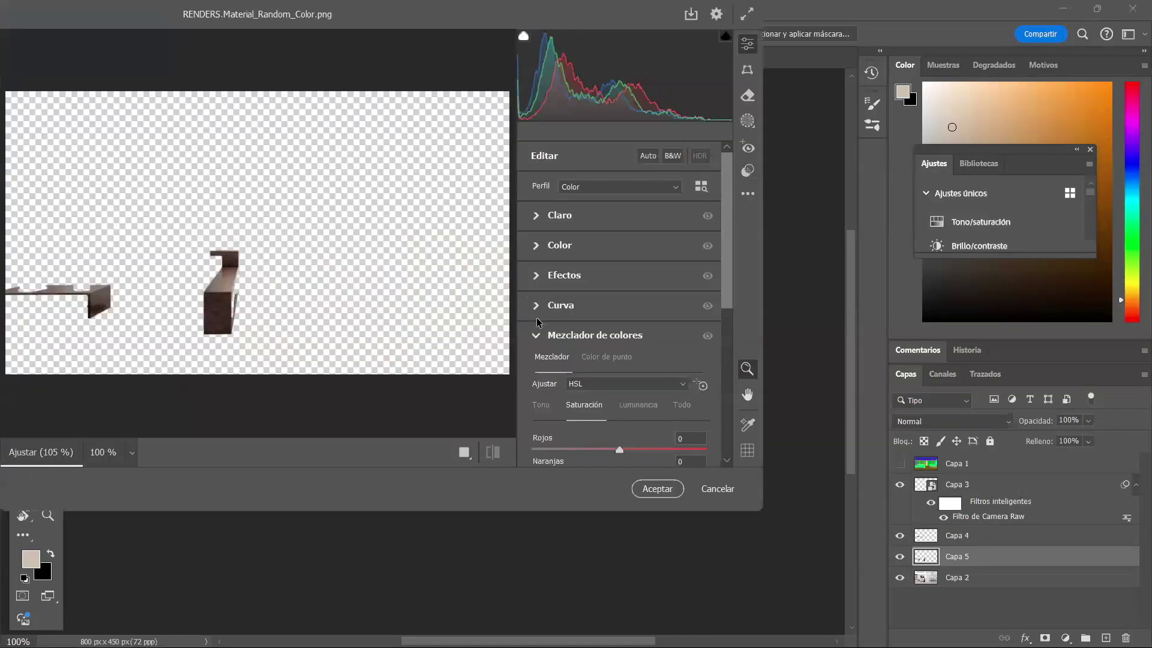
pyautogui.scroll(-2, 571, 423)
pyautogui.scroll(2, 570, 360)
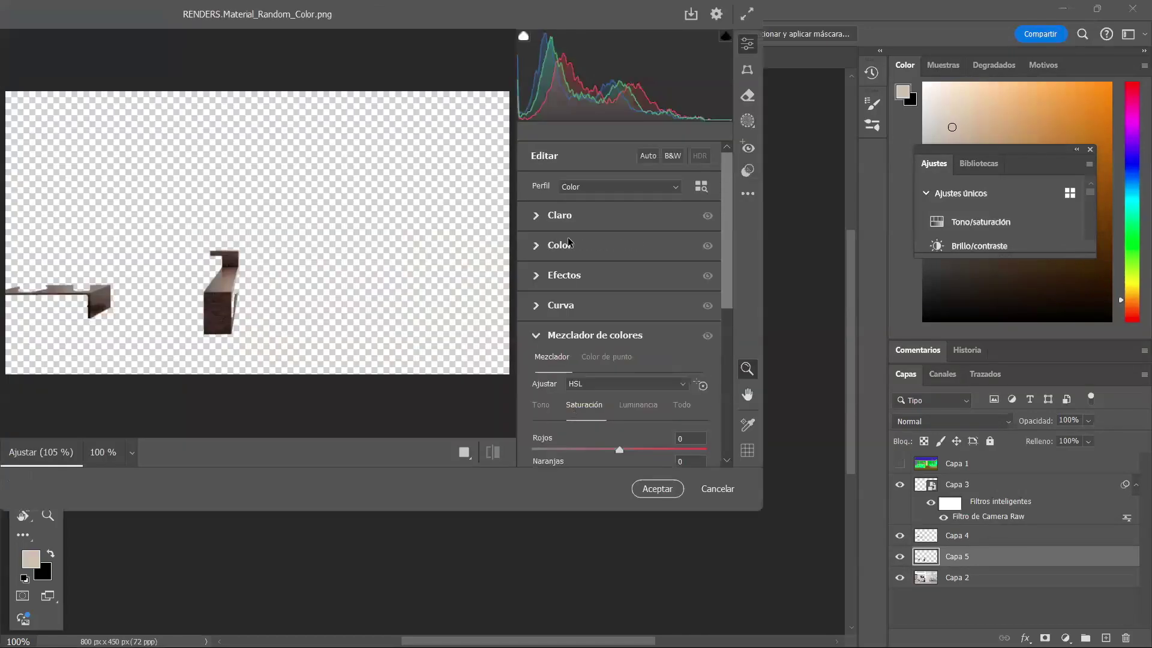
pyautogui.click(536, 214)
pyautogui.moveTo(618, 249); pyautogui.dragTo(675, 275)
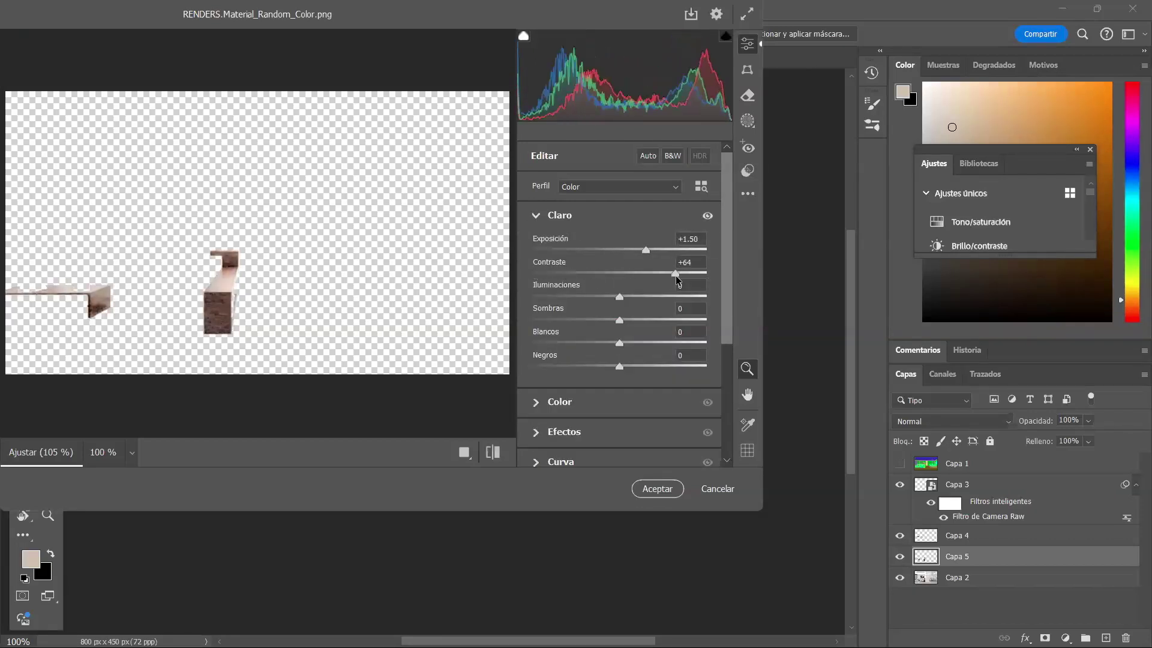
pyautogui.moveTo(618, 320); pyautogui.dragTo(699, 319)
# Step: In the colour mixer, set the Amarillos saturation to +45 and the Naranjas hue to +49
pyautogui.scroll(-3, 608, 358)
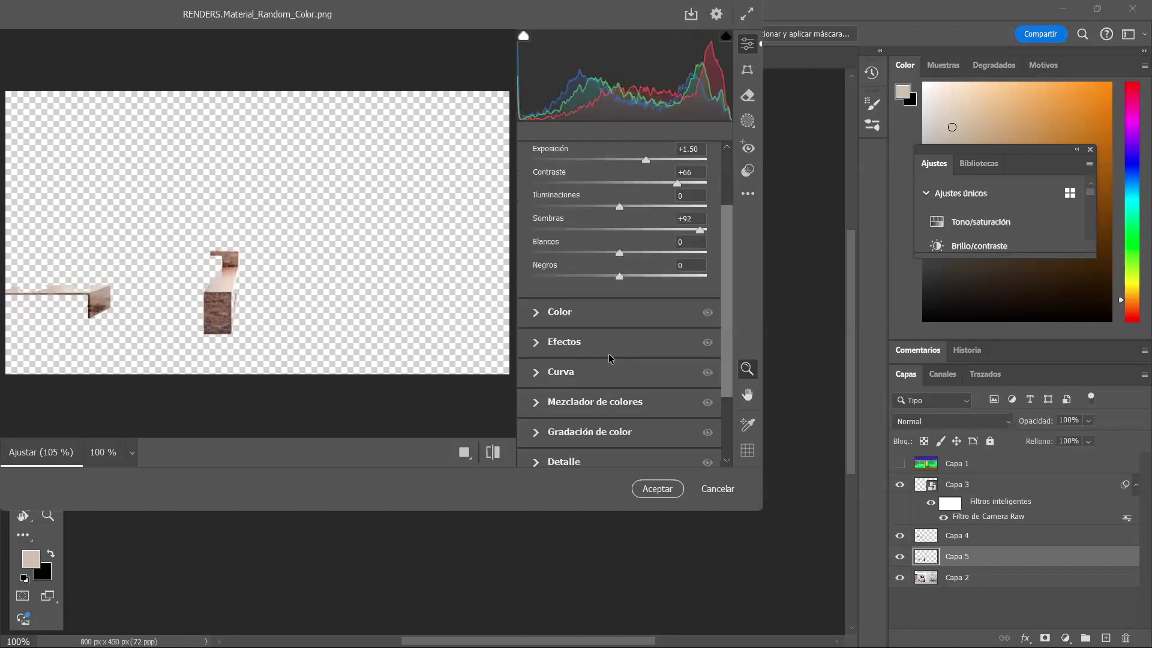
pyautogui.click(566, 397)
pyautogui.moveTo(622, 325); pyautogui.dragTo(658, 327)
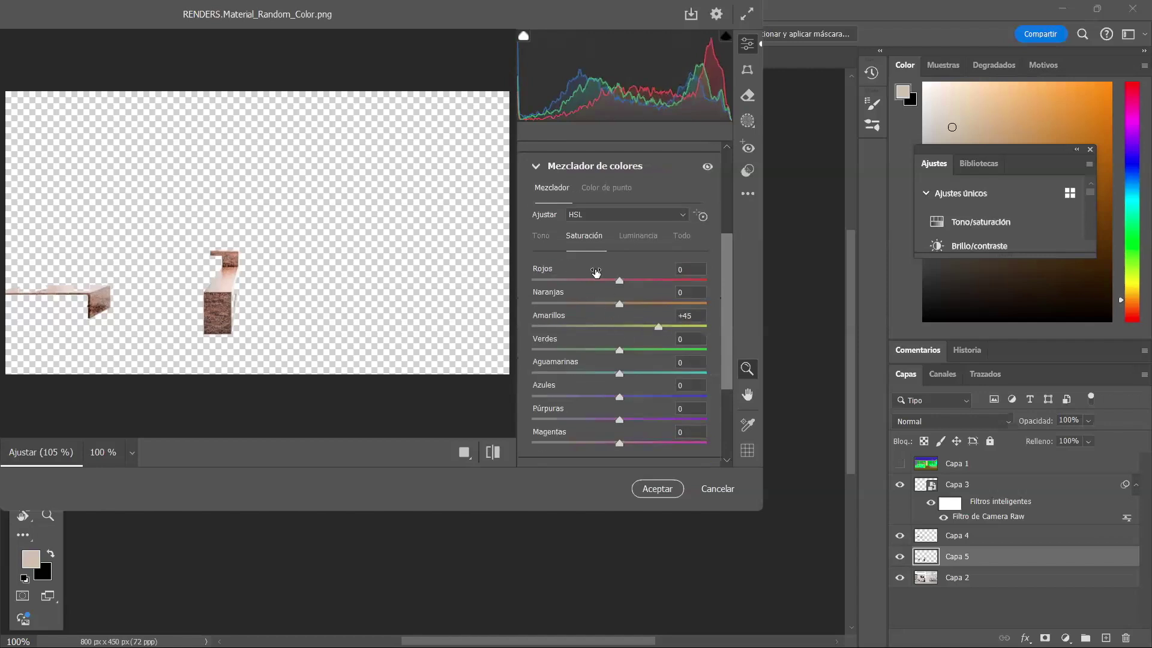
pyautogui.click(540, 236)
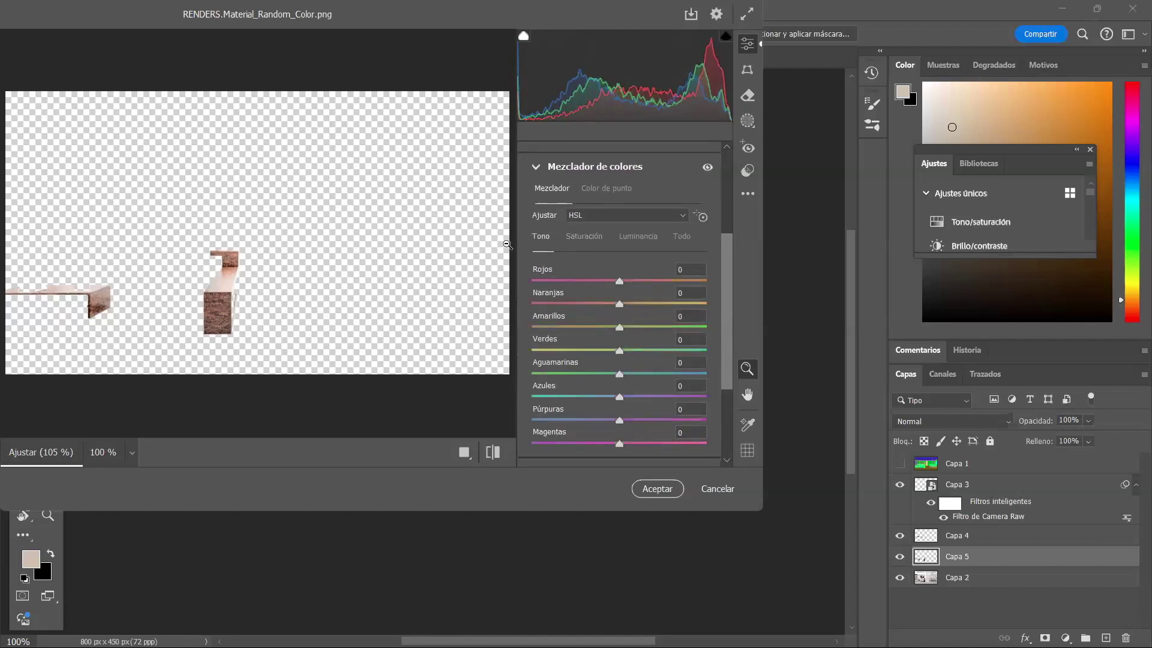
pyautogui.moveTo(622, 303); pyautogui.dragTo(544, 327)
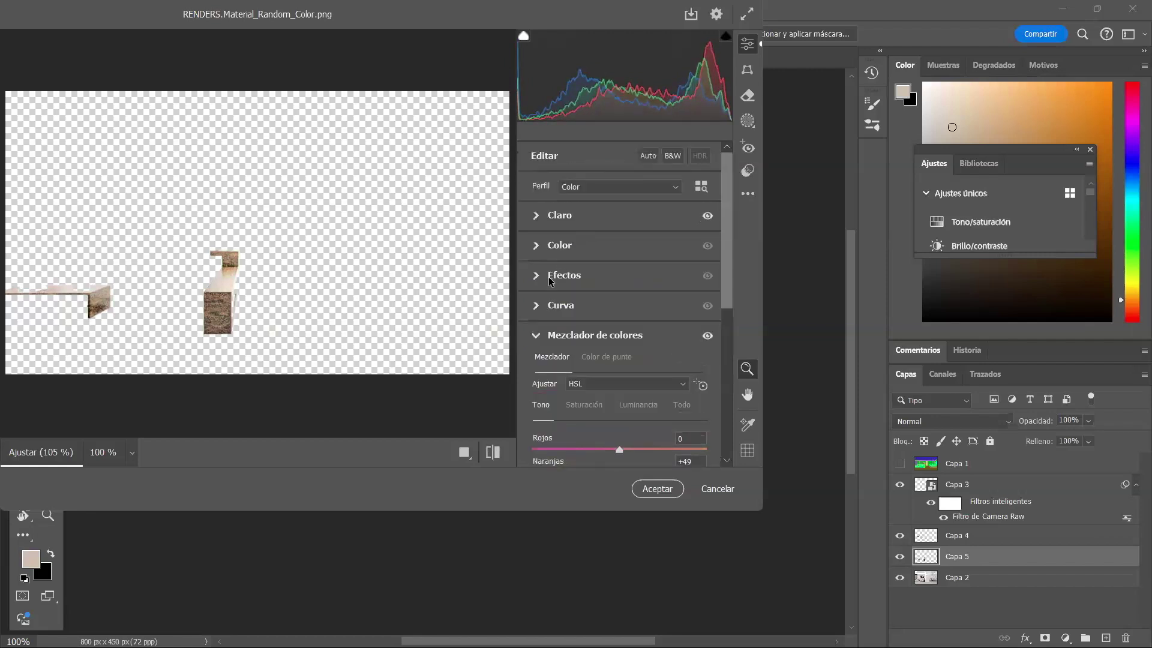
# Step: Set Negros to +96, Temperatura to +12, Intensidad to -36 and Saturación to -34 for the wood furniture
pyautogui.click(539, 220)
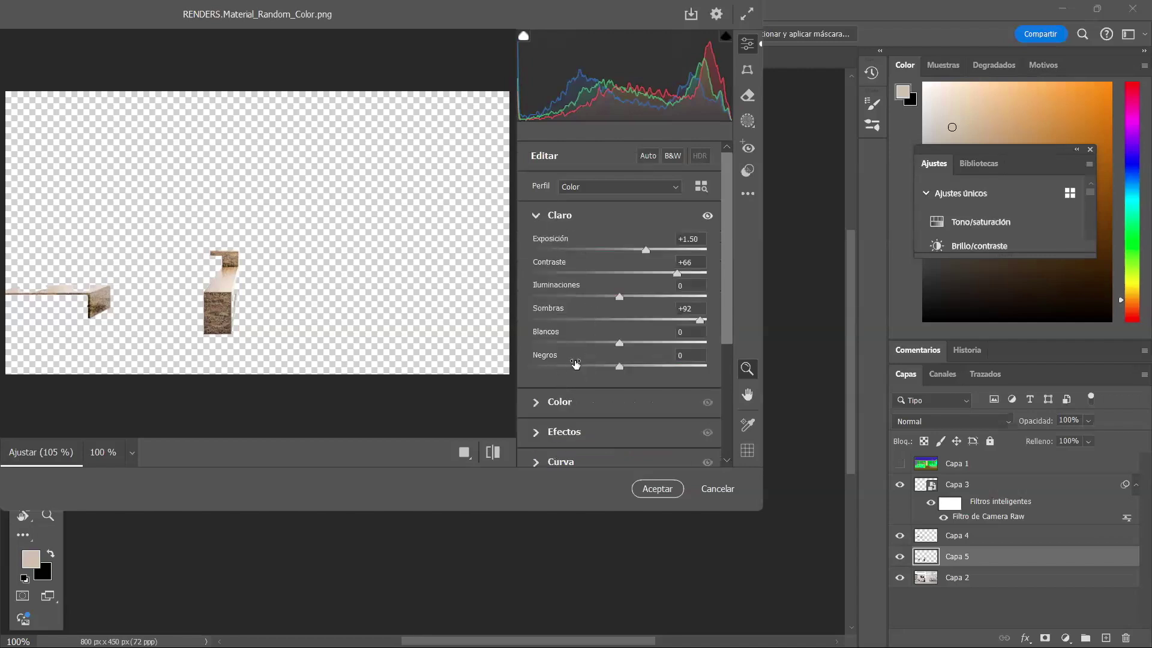
pyautogui.moveTo(618, 366); pyautogui.dragTo(705, 371)
pyautogui.scroll(-3, 618, 345)
pyautogui.scroll(-2, 618, 345)
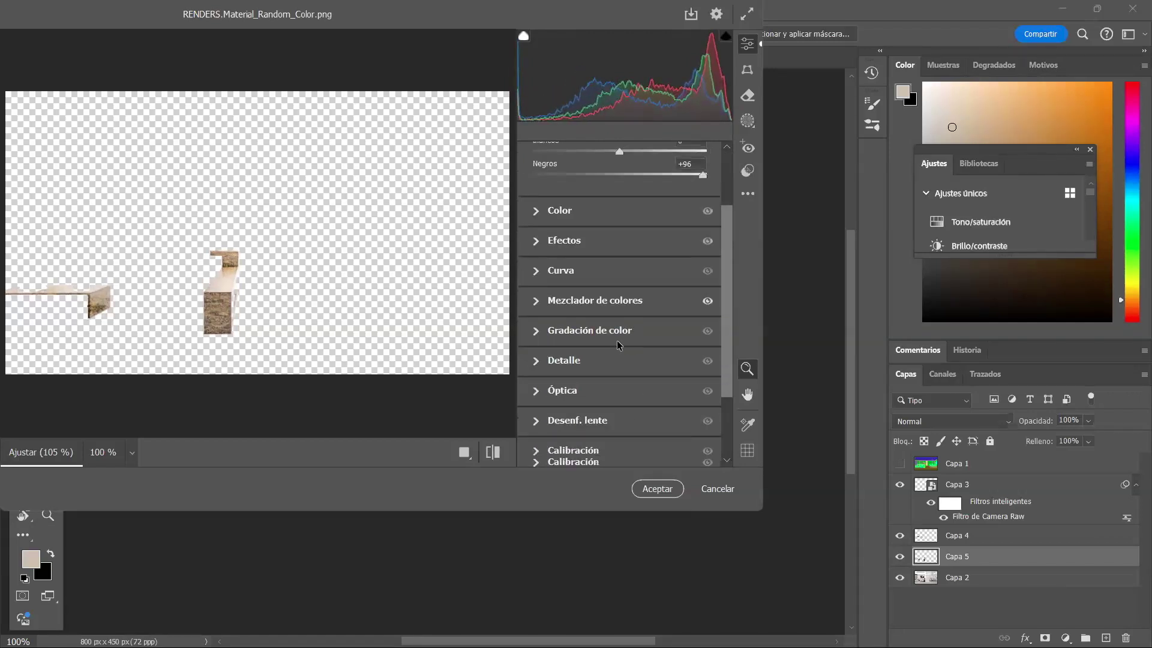
pyautogui.scroll(3, 576, 333)
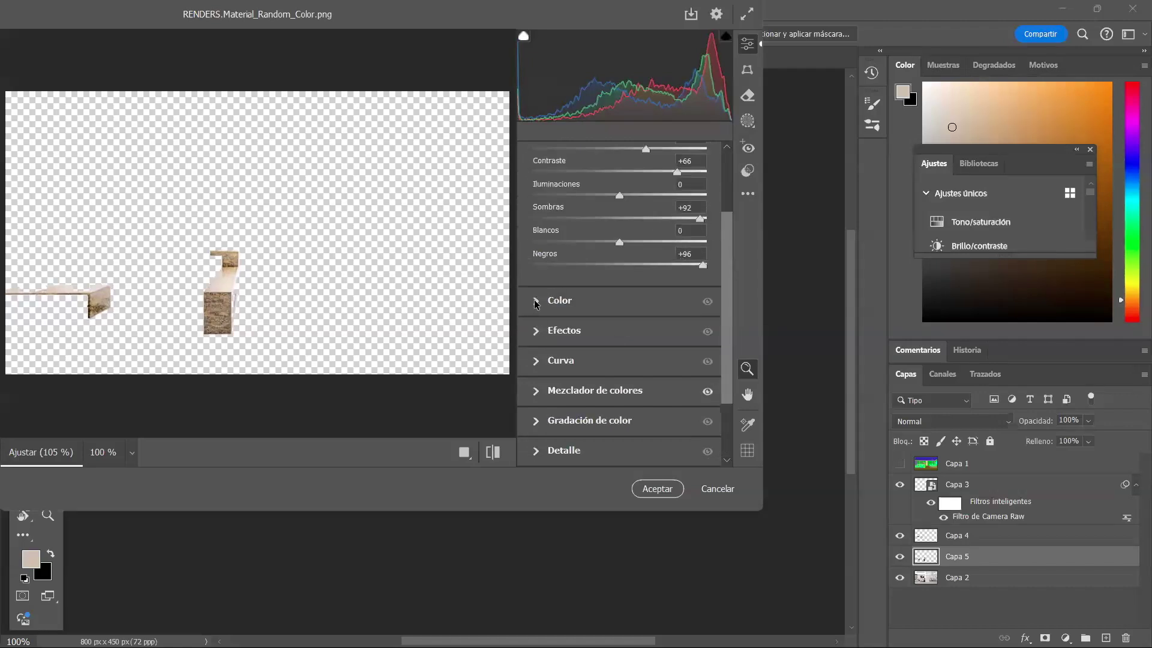
pyautogui.click(632, 314)
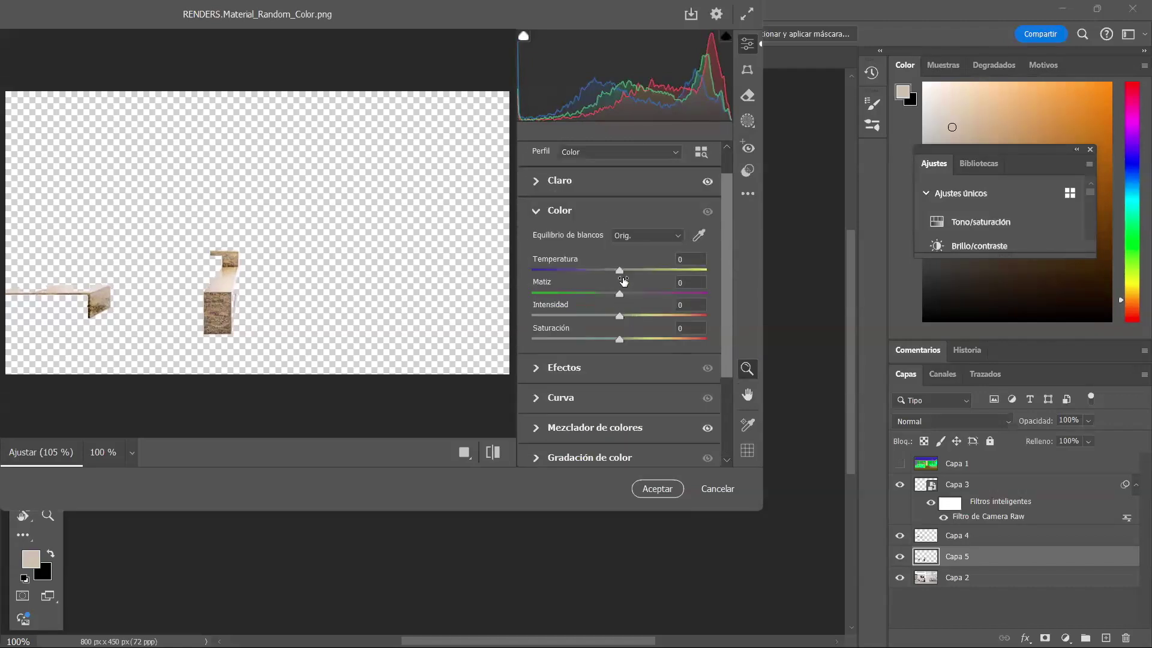
pyautogui.moveTo(623, 268); pyautogui.dragTo(630, 269)
pyautogui.moveTo(619, 315); pyautogui.dragTo(601, 340)
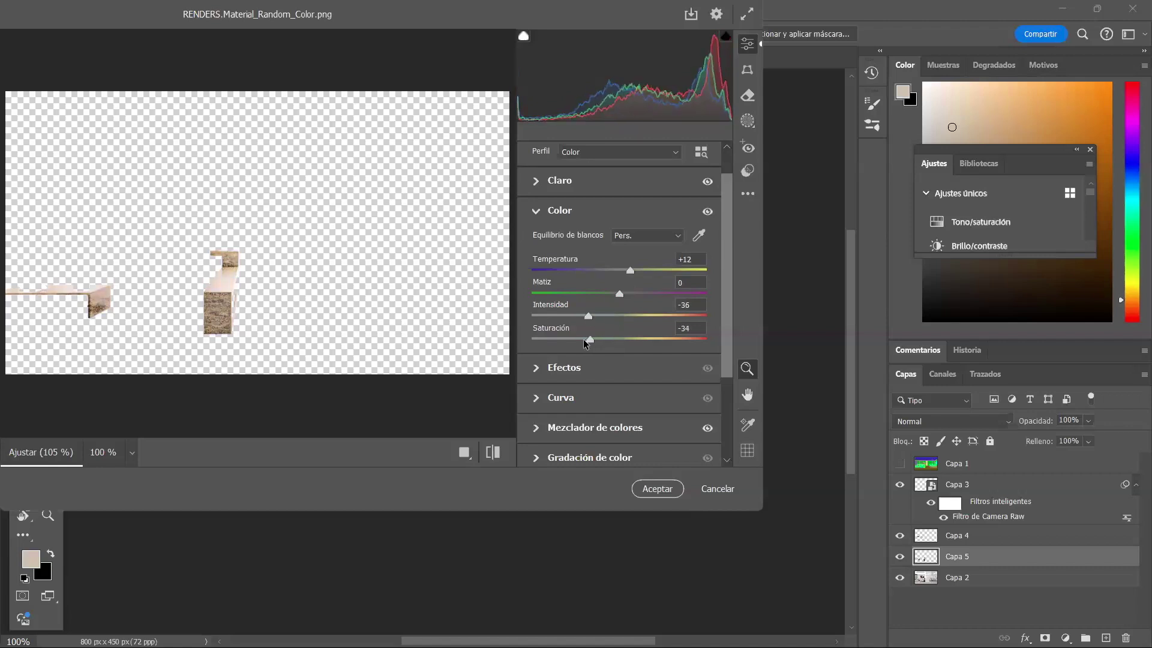
# Step: Apply the Camera Raw filter and lower the opacity of the furniture layer Capa 5 to 46%
pyautogui.click(672, 485)
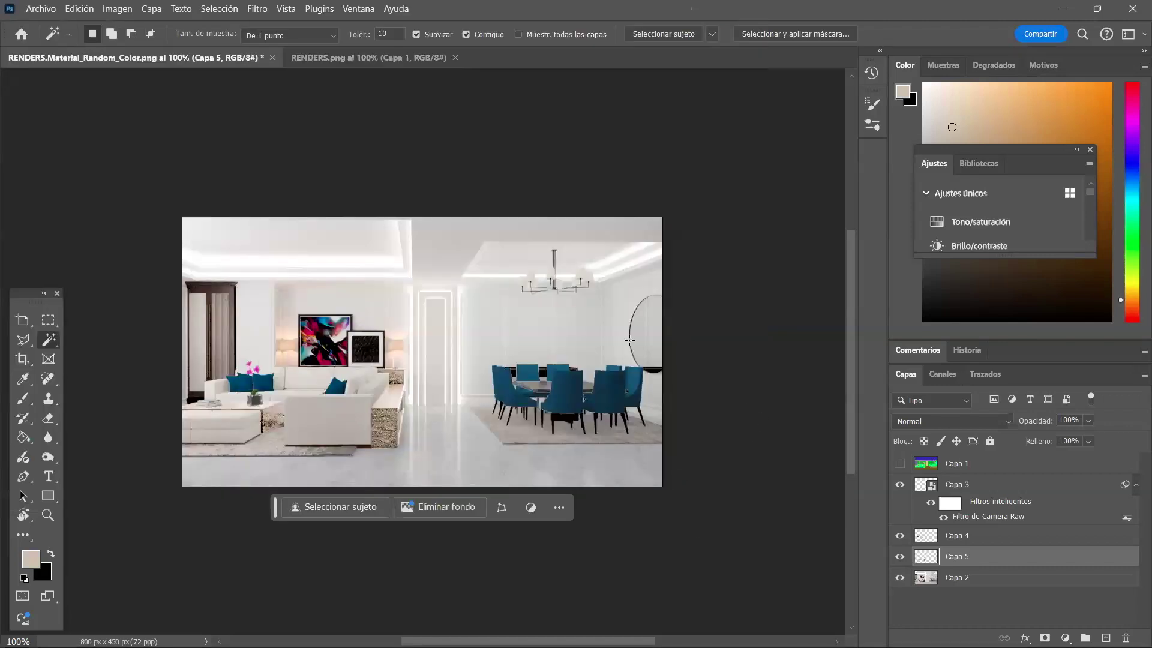
pyautogui.click(1085, 421)
pyautogui.moveTo(1071, 435)
pyautogui.mouseDown()
pyautogui.moveTo(1057, 437)
pyautogui.moveTo(1070, 437)
pyautogui.mouseUp()
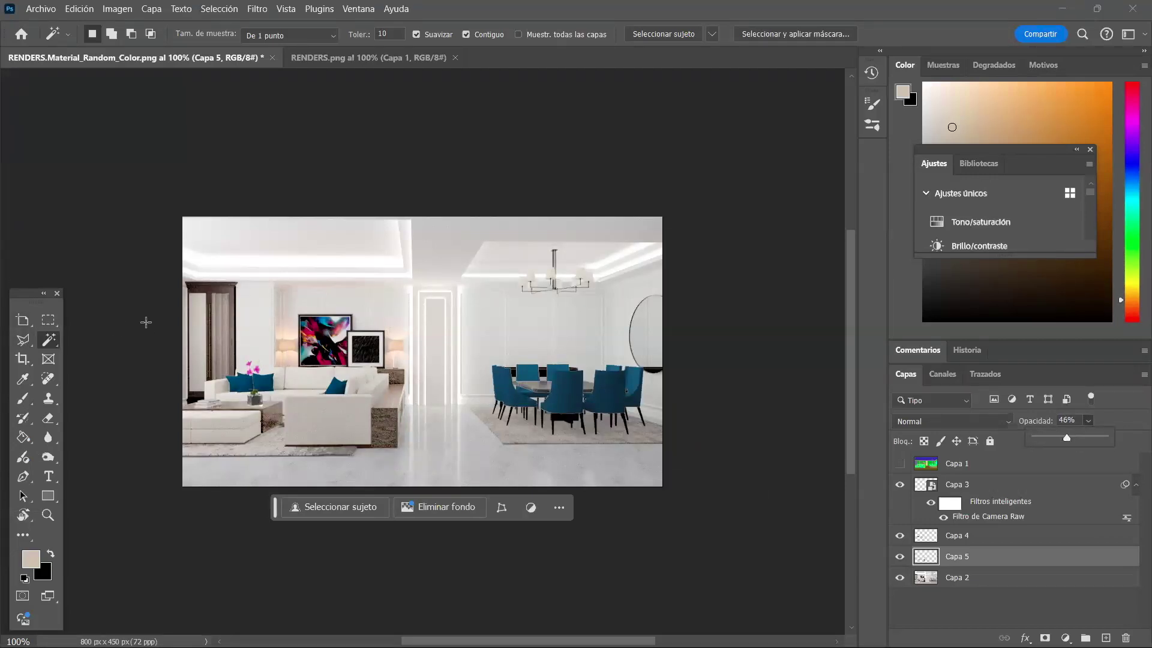
# Step: Toggle the visibility of Capa 5, Capa 3 and Capa 4 to compare the recoloured elements with the original render, leaving Capa 3 hidden
pyautogui.click(900, 557)
pyautogui.click(900, 557)
pyautogui.click(900, 557)
pyautogui.click(899, 487)
pyautogui.click(899, 487)
pyautogui.click(900, 487)
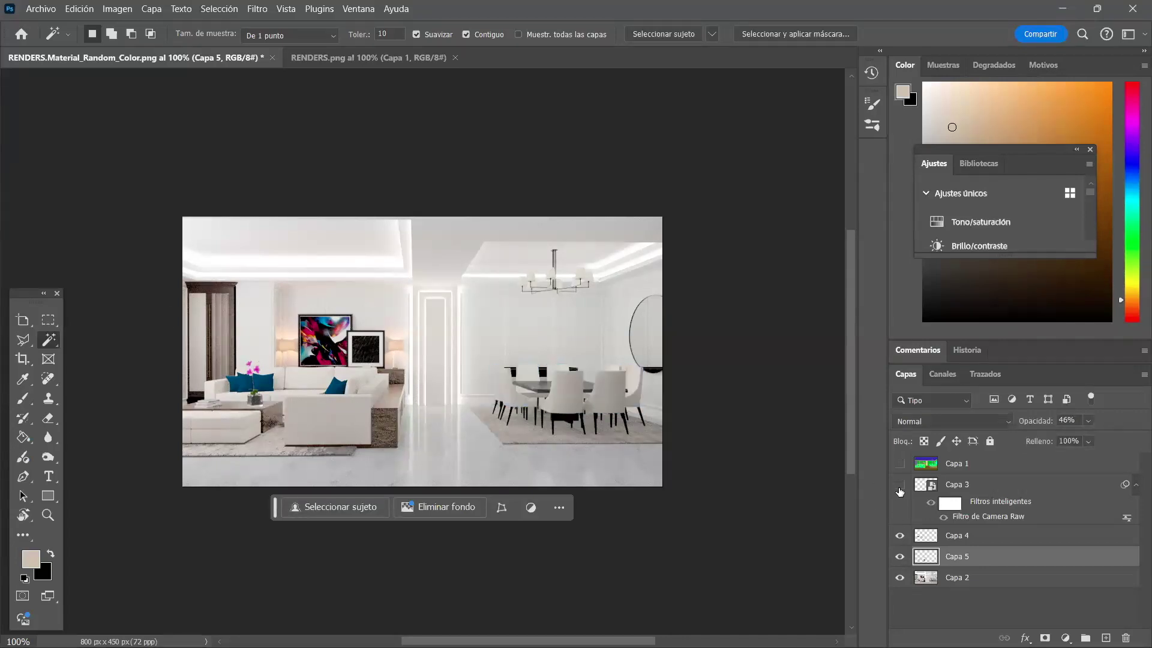
pyautogui.click(900, 487)
pyautogui.click(900, 487)
pyautogui.click(903, 534)
pyautogui.click(903, 534)
pyautogui.click(903, 534)
pyautogui.click(903, 534)
pyautogui.click(900, 556)
pyautogui.click(899, 556)
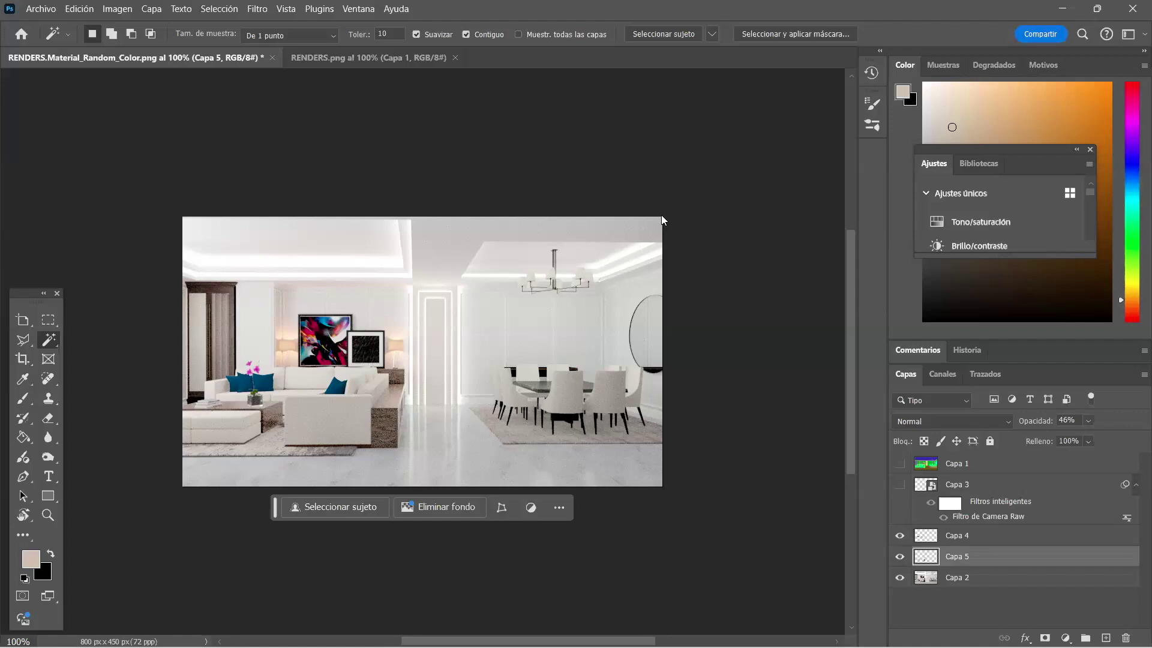
# Step: Switch to the Webinar V-Ray presentation in Google Slides and present the CONTACTO slide full screen
pyautogui.hotkey('alt', 'Tab')
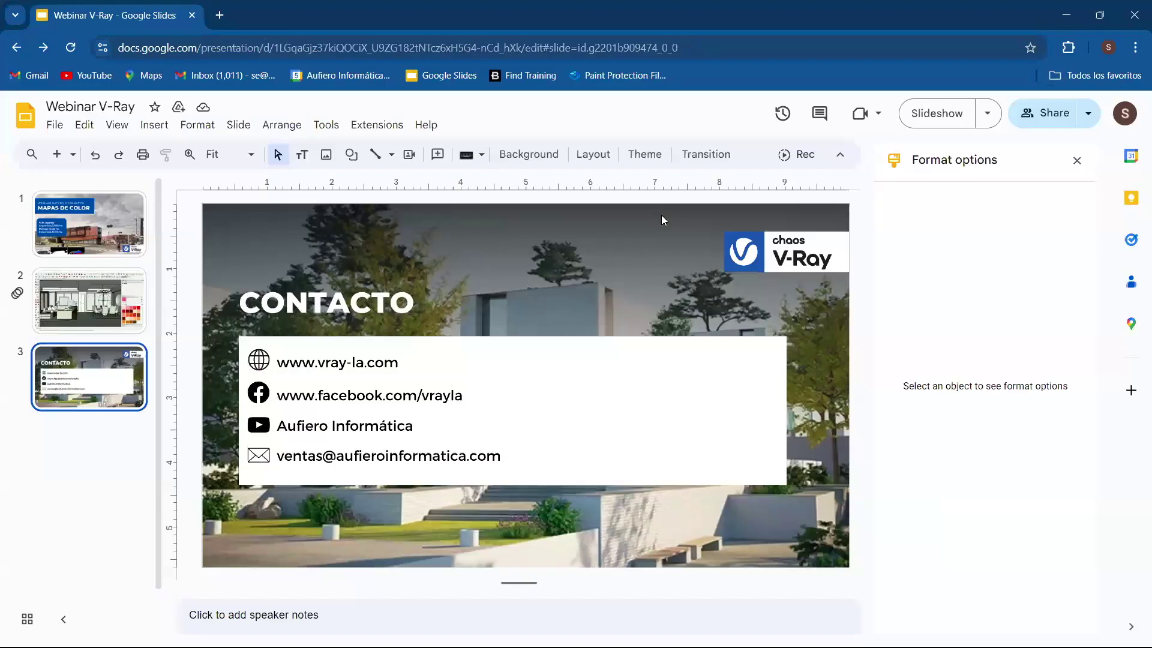
pyautogui.click(903, 128)
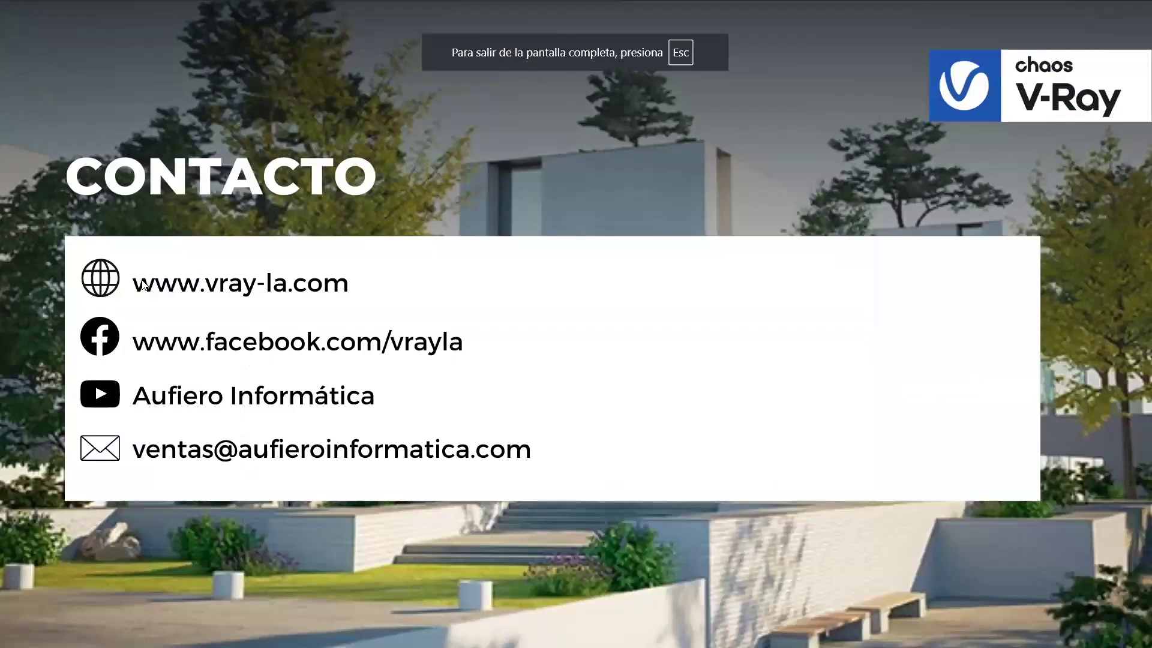